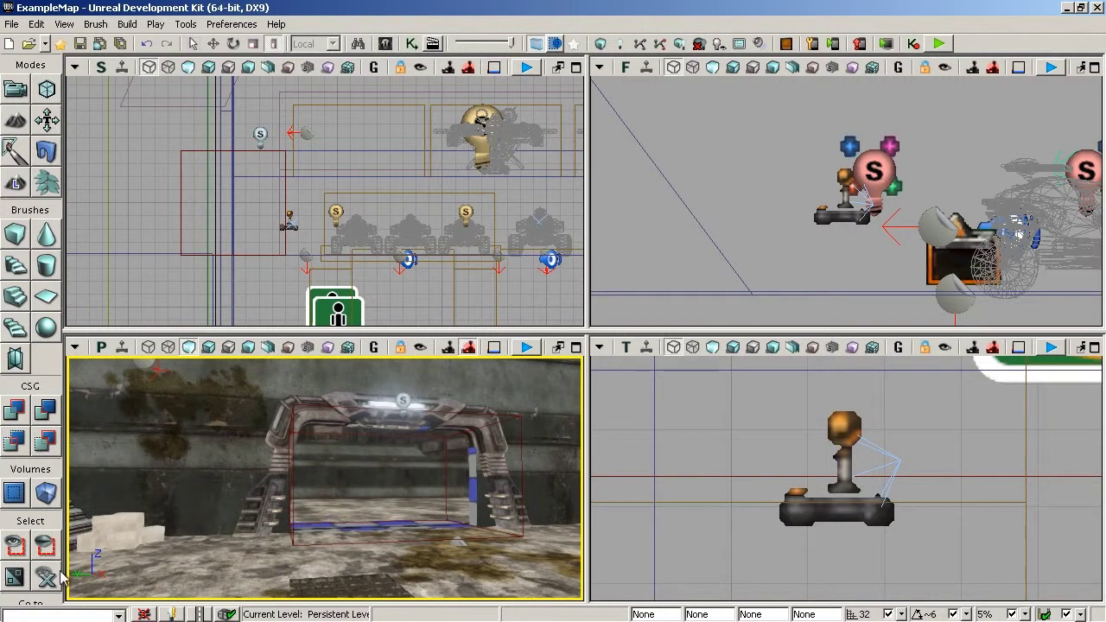
# Step: Try raising the door mesh up out of its frame, and undo the move
pyautogui.click(466, 469)
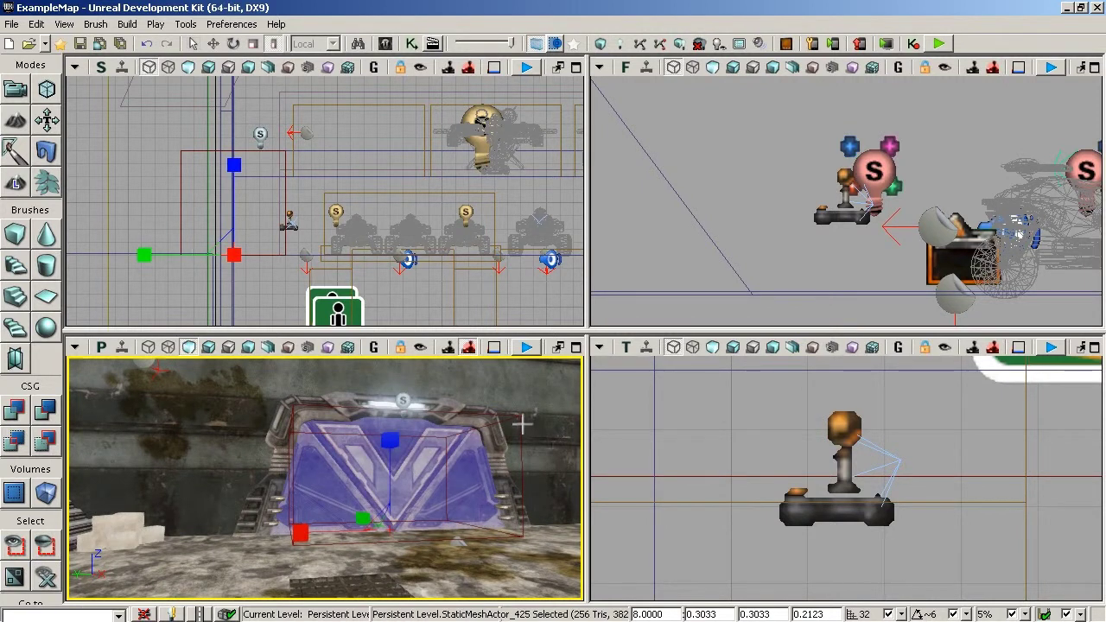
pyautogui.click(521, 423)
pyautogui.press('space')
pyautogui.moveTo(358, 477); pyautogui.dragTo(409, 473, button='right')
pyautogui.moveTo(200, 474)
pyautogui.mouseDown()
pyautogui.moveTo(457, 455)
pyautogui.moveTo(423, 451)
pyautogui.moveTo(440, 456)
pyautogui.mouseUp()
pyautogui.click(311, 466)
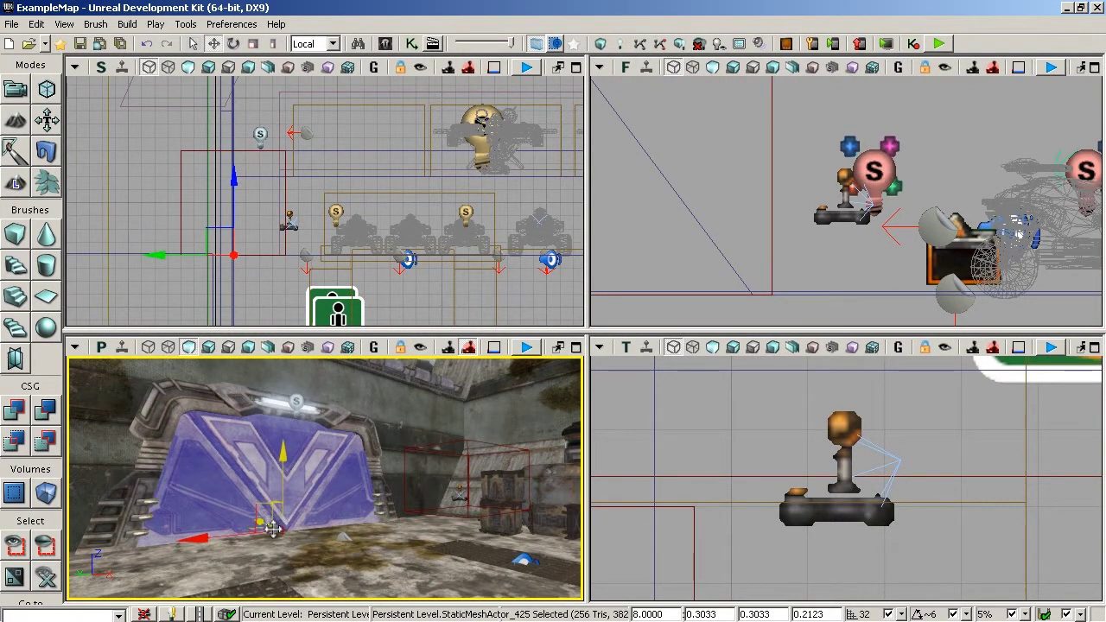
pyautogui.moveTo(289, 452); pyautogui.dragTo(282, 363)
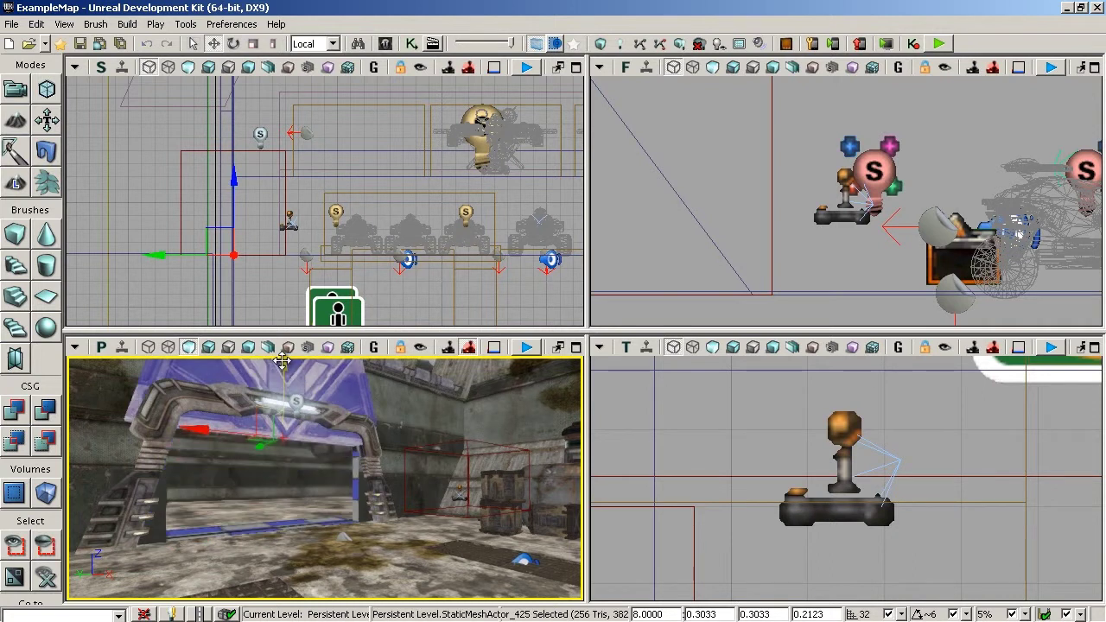
pyautogui.hotkey('ctrl', 'z')
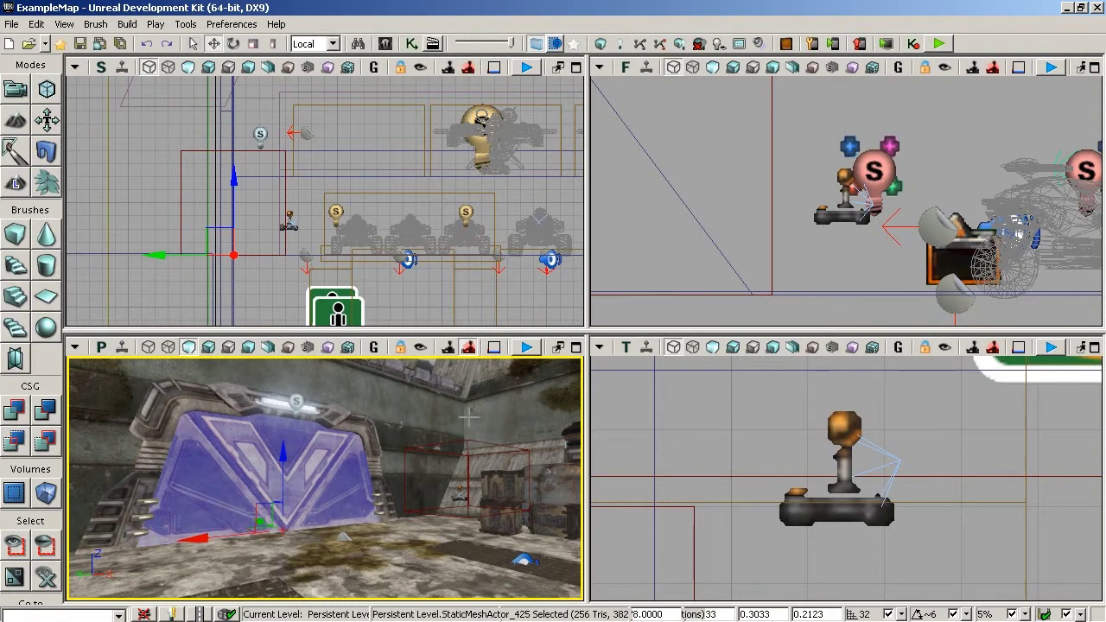
# Step: Open the Kismet editor and enlarge its graph area
pyautogui.click(412, 45)
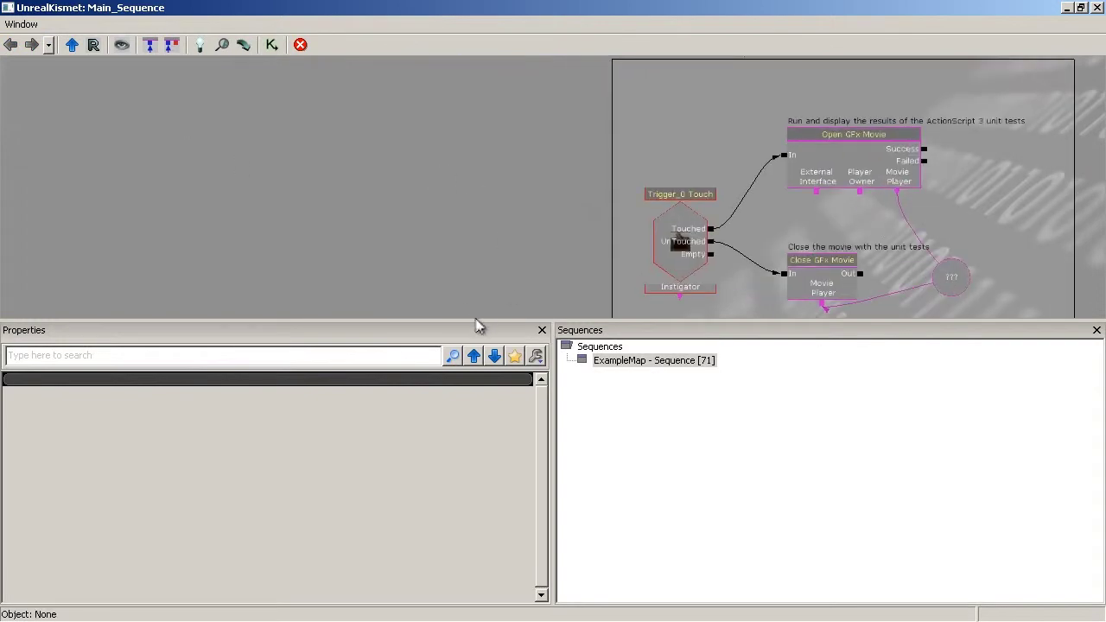
pyautogui.moveTo(476, 317); pyautogui.dragTo(458, 450)
pyautogui.moveTo(500, 261); pyautogui.dragTo(562, 282)
pyautogui.moveTo(356, 246); pyautogui.dragTo(538, 247)
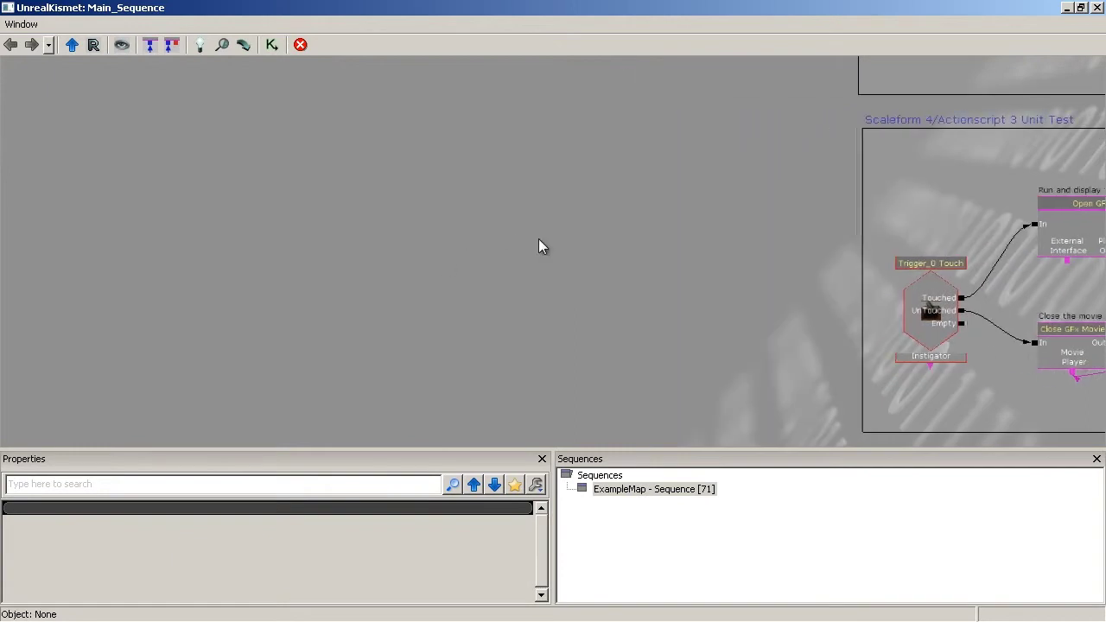
# Step: Examine the TriggerVolume touch event in the Bomb and Explosion section of the Kismet graph
pyautogui.moveTo(665, 220); pyautogui.dragTo(407, 397)
pyautogui.moveTo(383, 233); pyautogui.dragTo(521, 247)
pyautogui.moveTo(912, 173); pyautogui.dragTo(689, 276)
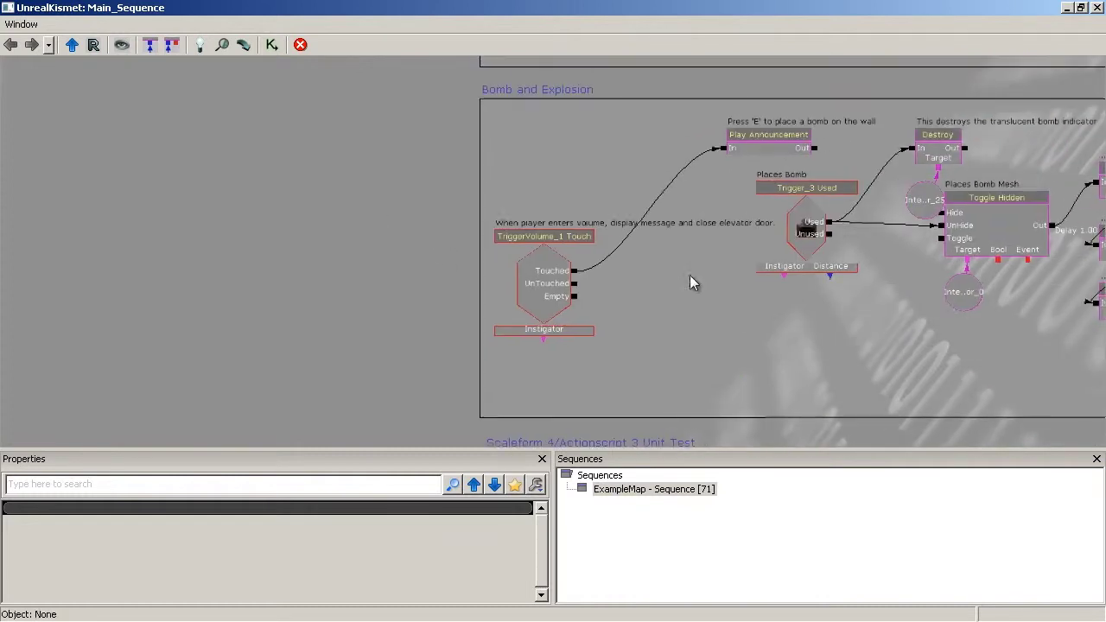
pyautogui.click(542, 274)
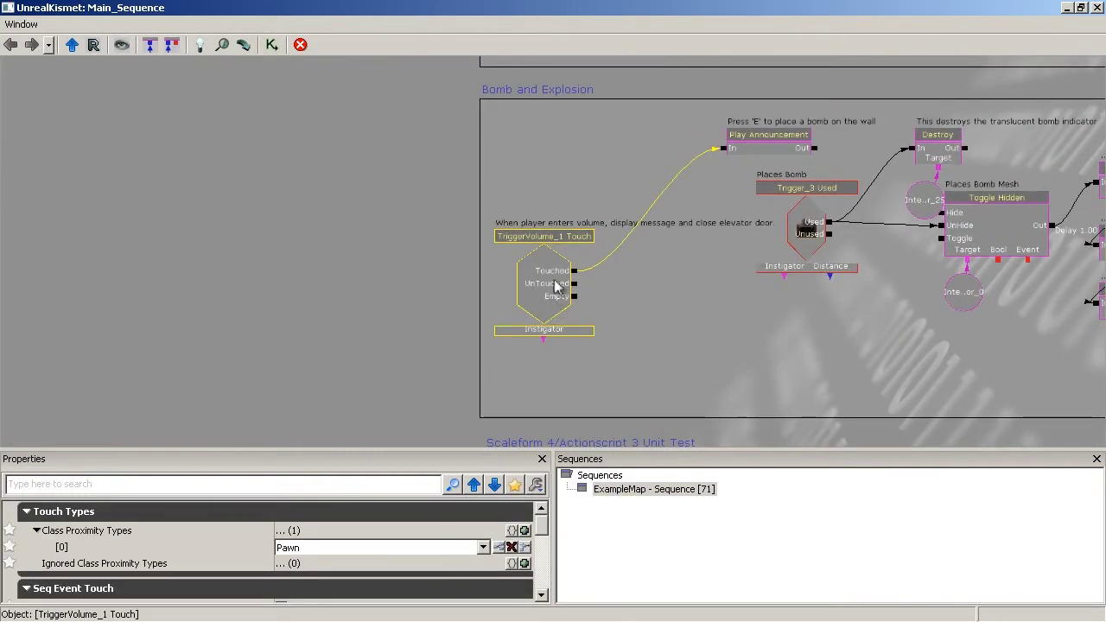
pyautogui.keyDown('ctrl'); pyautogui.moveTo(540, 294); pyautogui.dragTo(579, 178); pyautogui.keyUp('ctrl')
# Step: Bring up an empty area of the Kismet graph and place its window beside the perspective view
pyautogui.moveTo(254, 242); pyautogui.dragTo(609, 257)
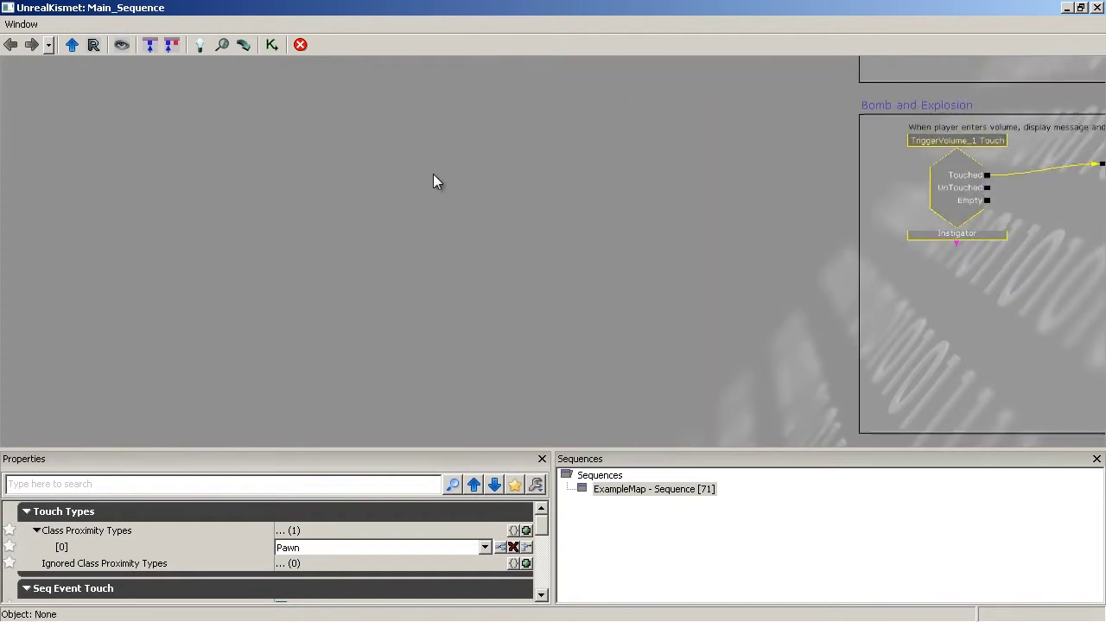
pyautogui.moveTo(440, 169); pyautogui.dragTo(514, 176)
pyautogui.doubleClick(472, 10)
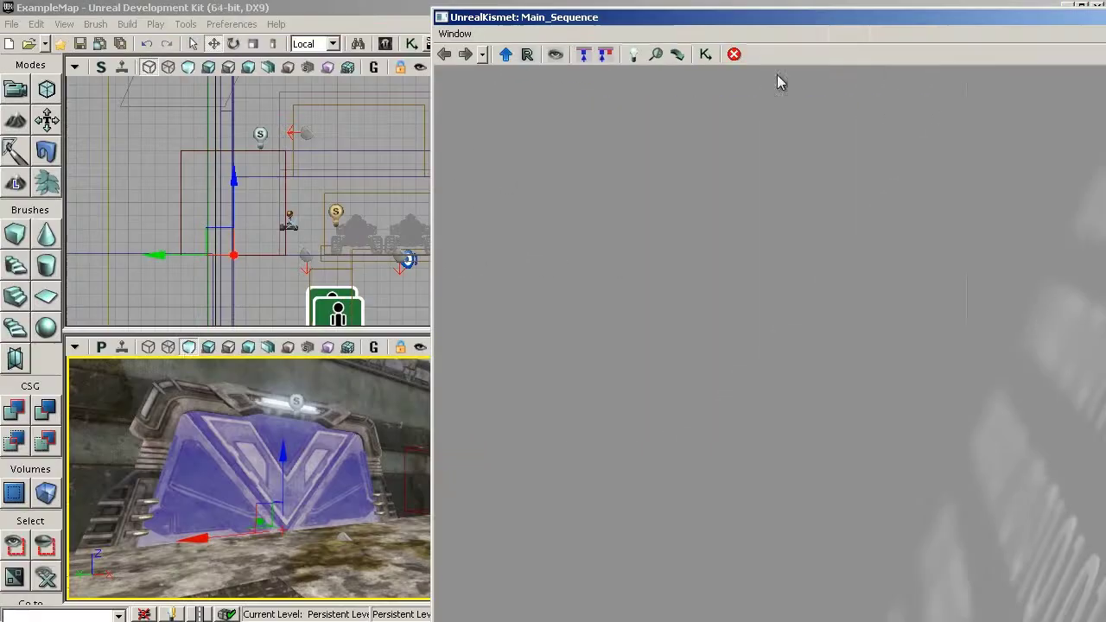
pyautogui.moveTo(652, 33); pyautogui.dragTo(729, 24)
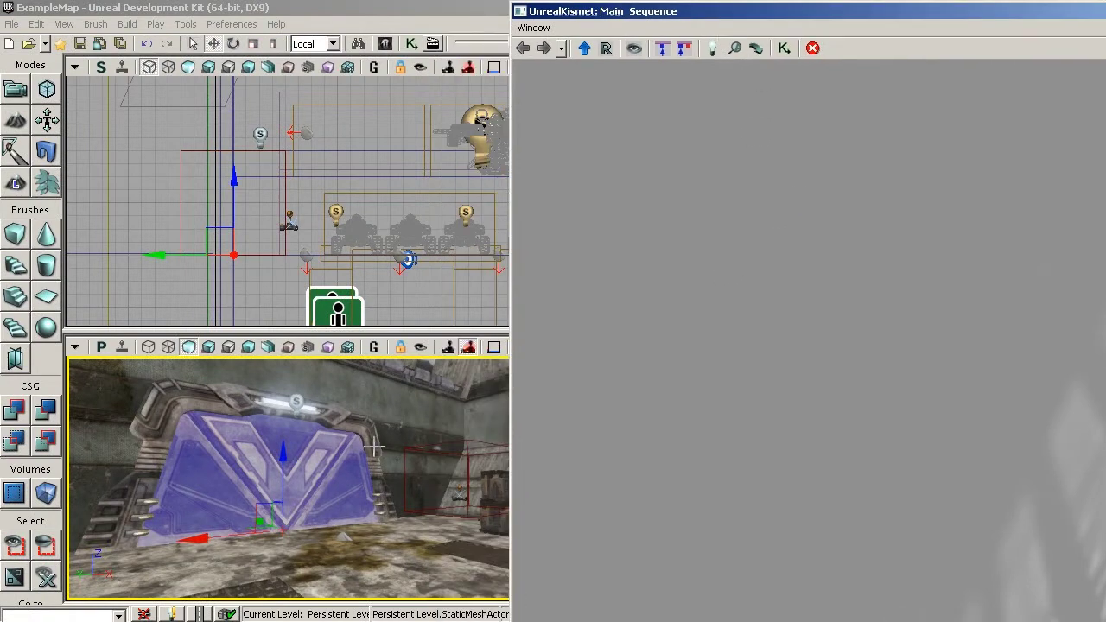
# Step: Pick the Trigger class under Common in the Actor Classes browser and move the browser off the perspective view
pyautogui.moveTo(347, 464); pyautogui.dragTo(275, 502)
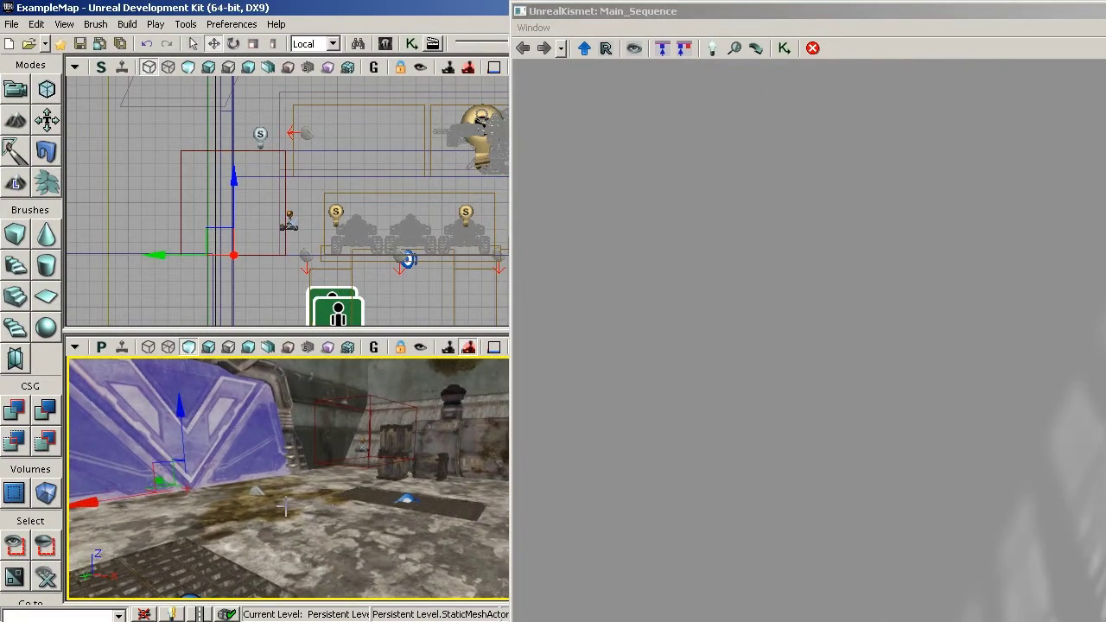
pyautogui.click(385, 43)
pyautogui.click(114, 26)
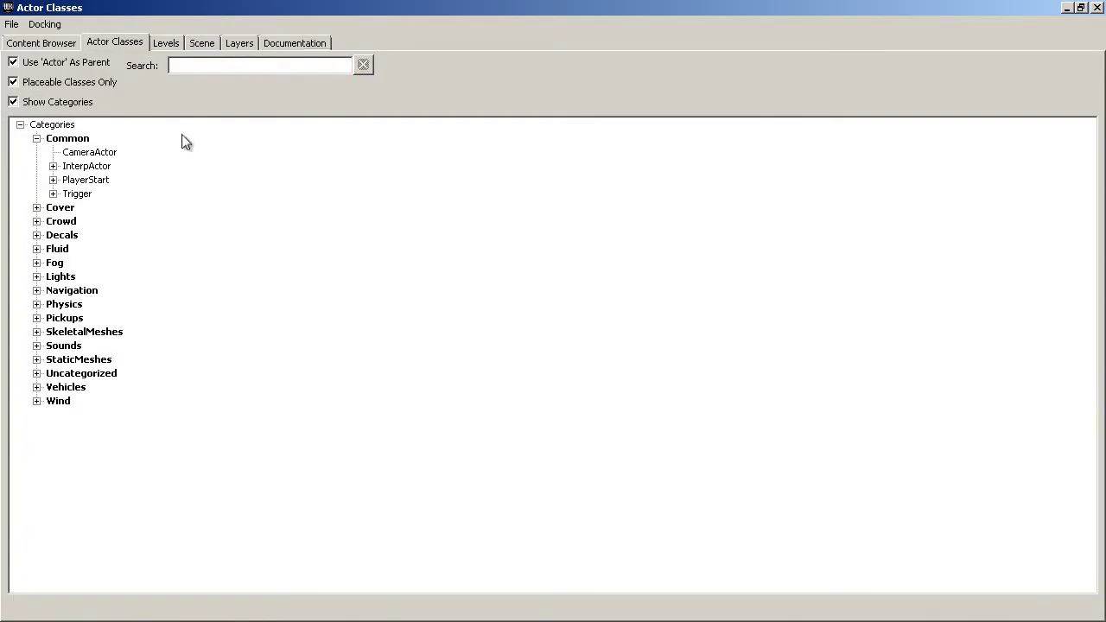
pyautogui.click(84, 197)
pyautogui.moveTo(199, 7); pyautogui.dragTo(649, 40)
# Step: Add a Trigger actor on the floor near the door and center it directly in front of the doorway
pyautogui.rightClick(306, 555)
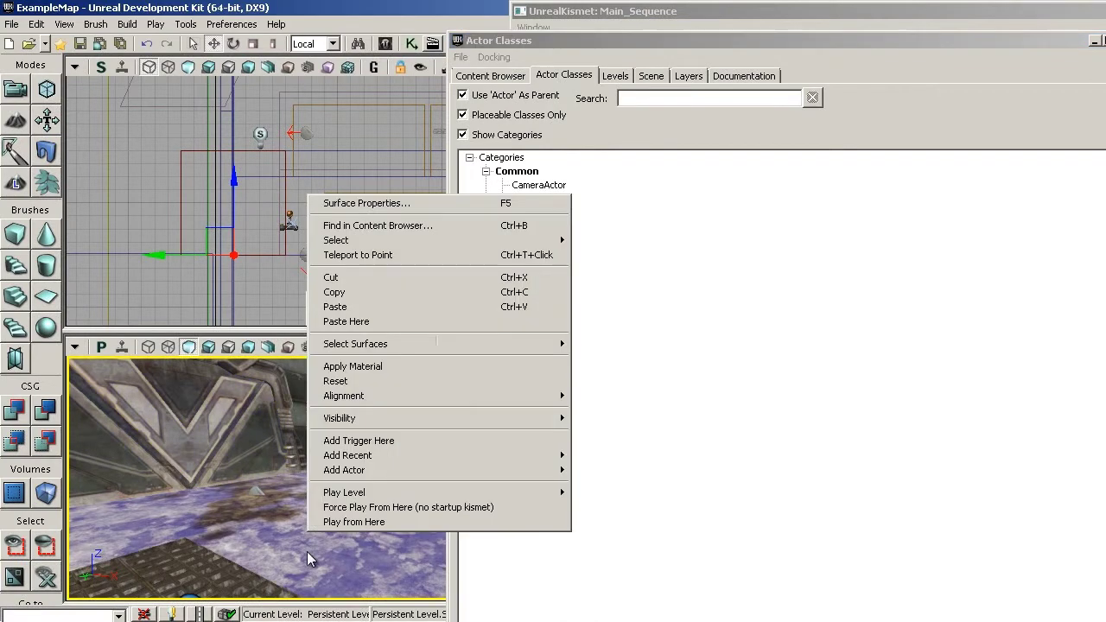
pyautogui.moveTo(501, 468)
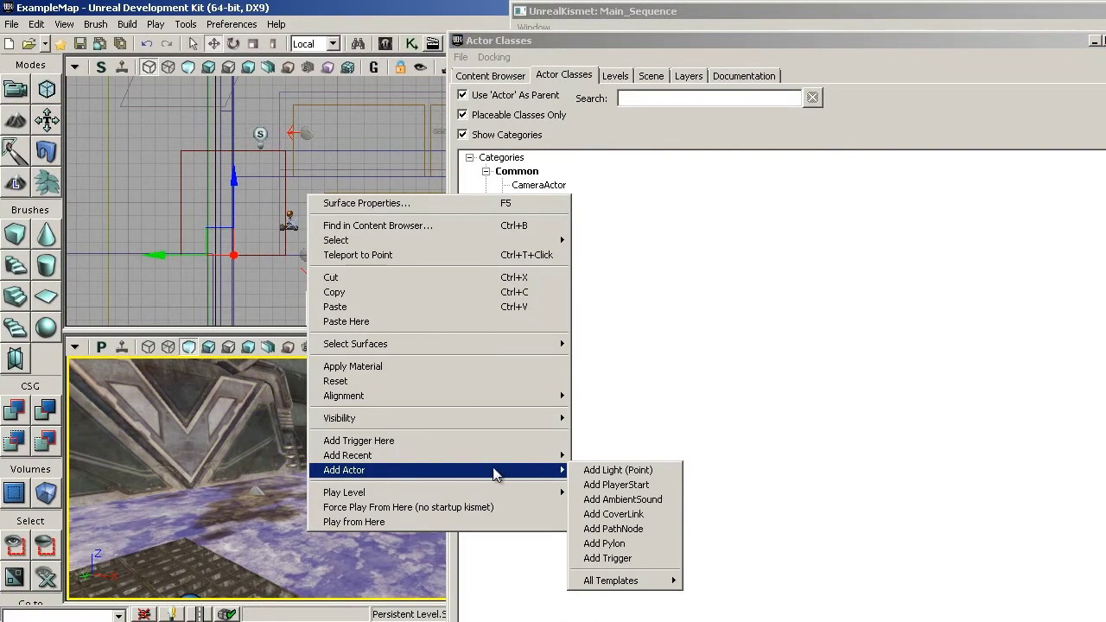
pyautogui.click(640, 562)
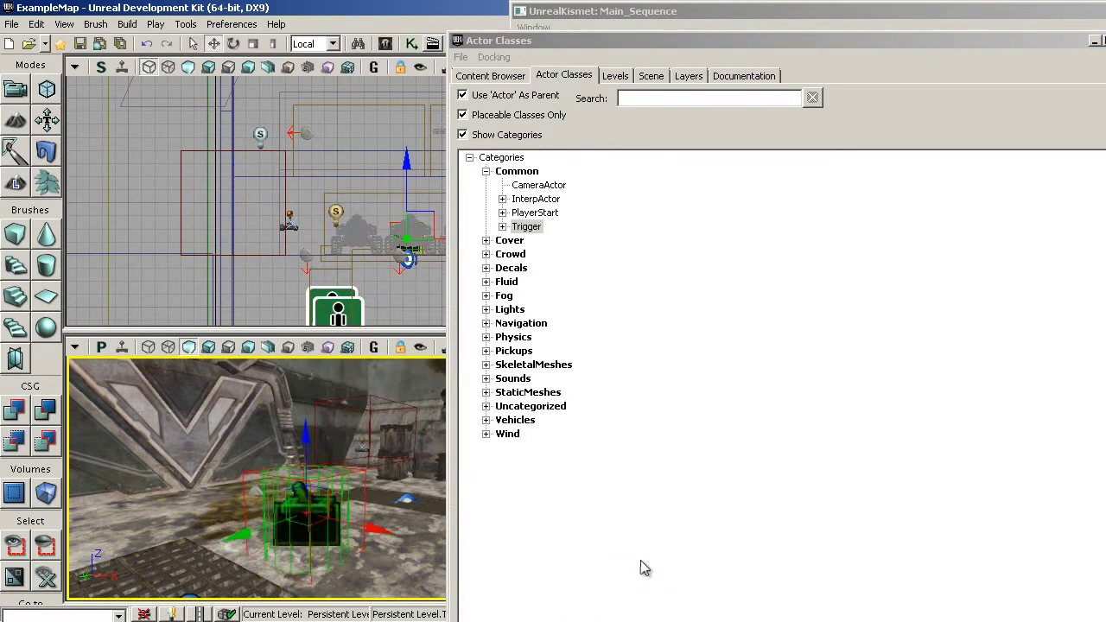
pyautogui.moveTo(370, 529); pyautogui.dragTo(78, 443)
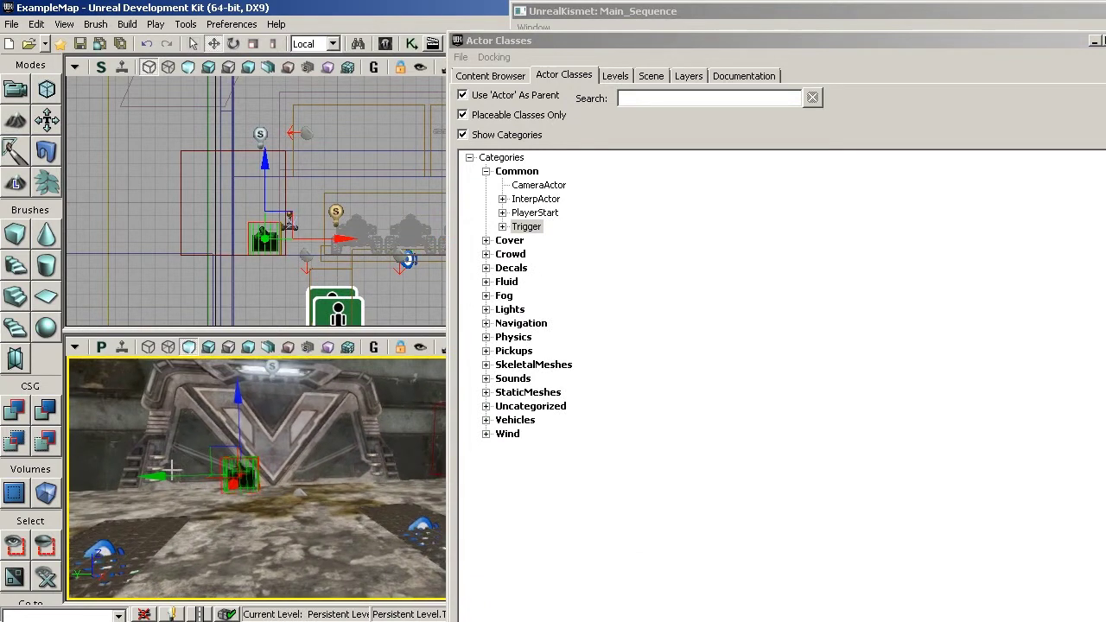
pyautogui.moveTo(168, 476); pyautogui.dragTo(338, 459)
# Step: Stretch the trigger with non-uniform scaling to cover the width of the doorway, and close the Actor Classes browser
pyautogui.click(273, 44)
pyautogui.moveTo(220, 465); pyautogui.dragTo(84, 468)
pyautogui.moveTo(342, 471); pyautogui.dragTo(217, 585, button='right')
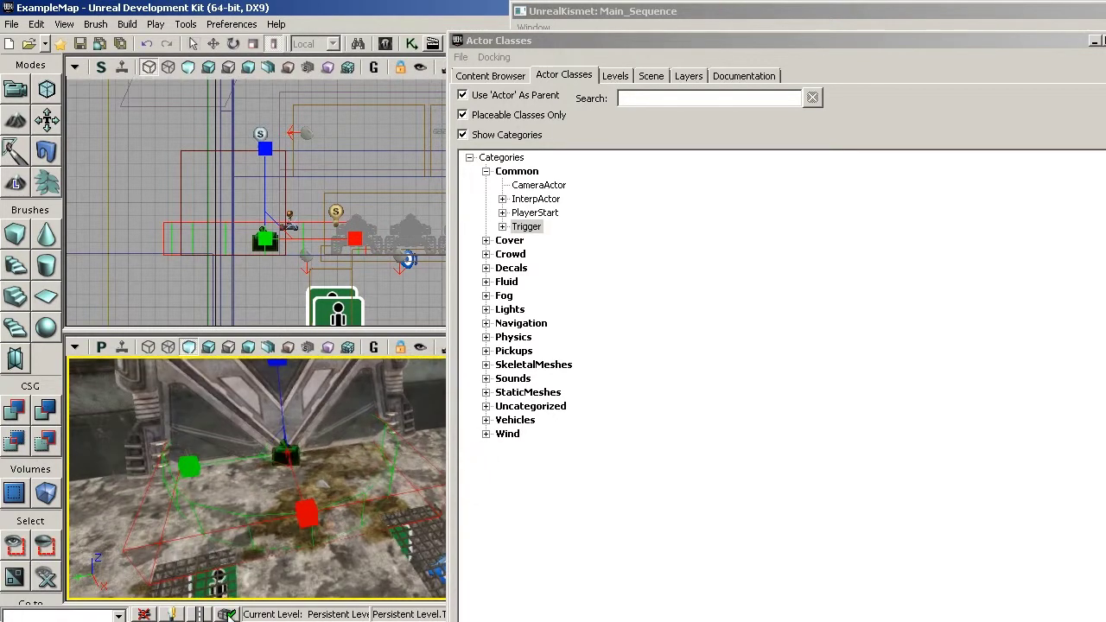
pyautogui.moveTo(1000, 44); pyautogui.dragTo(664, 129)
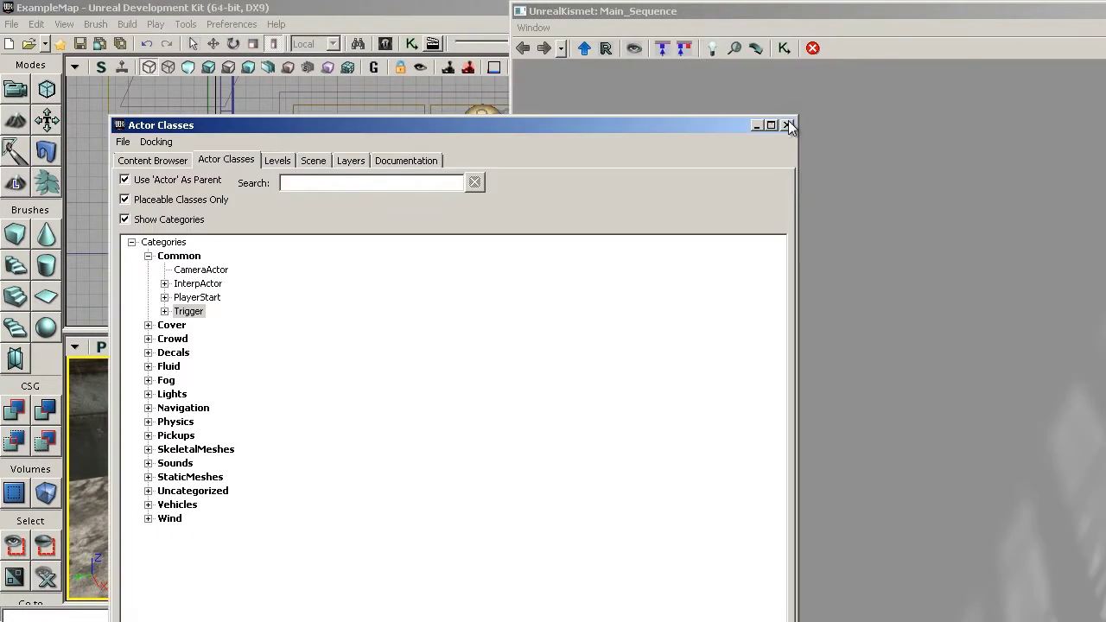
pyautogui.click(787, 125)
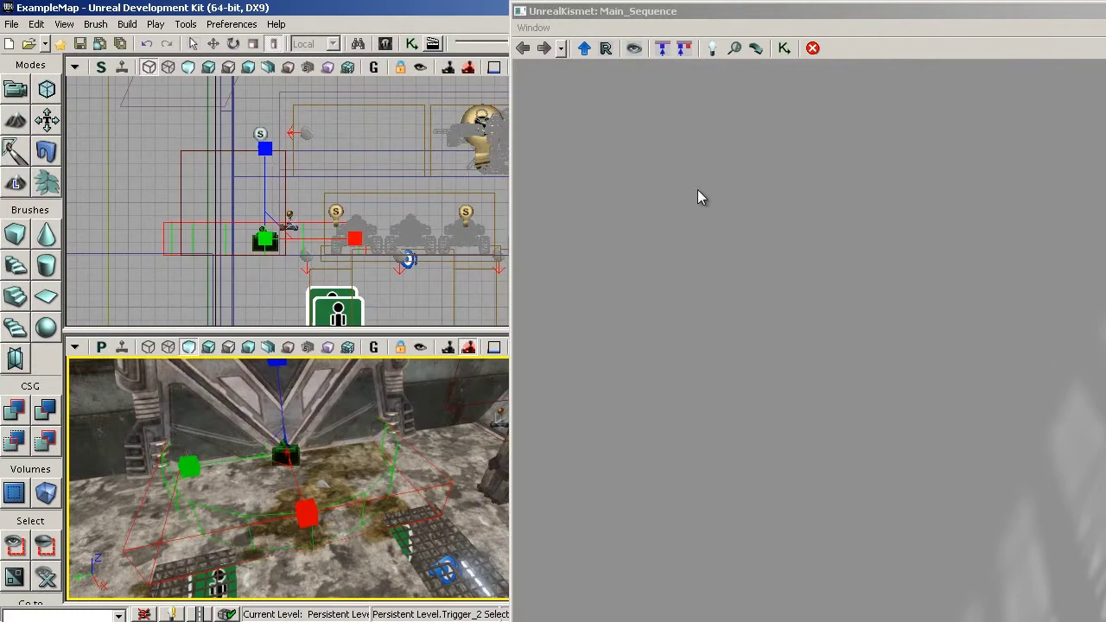
# Step: Create a Touch event in the Kismet graph for the trigger in front of the door
pyautogui.rightClick(665, 226)
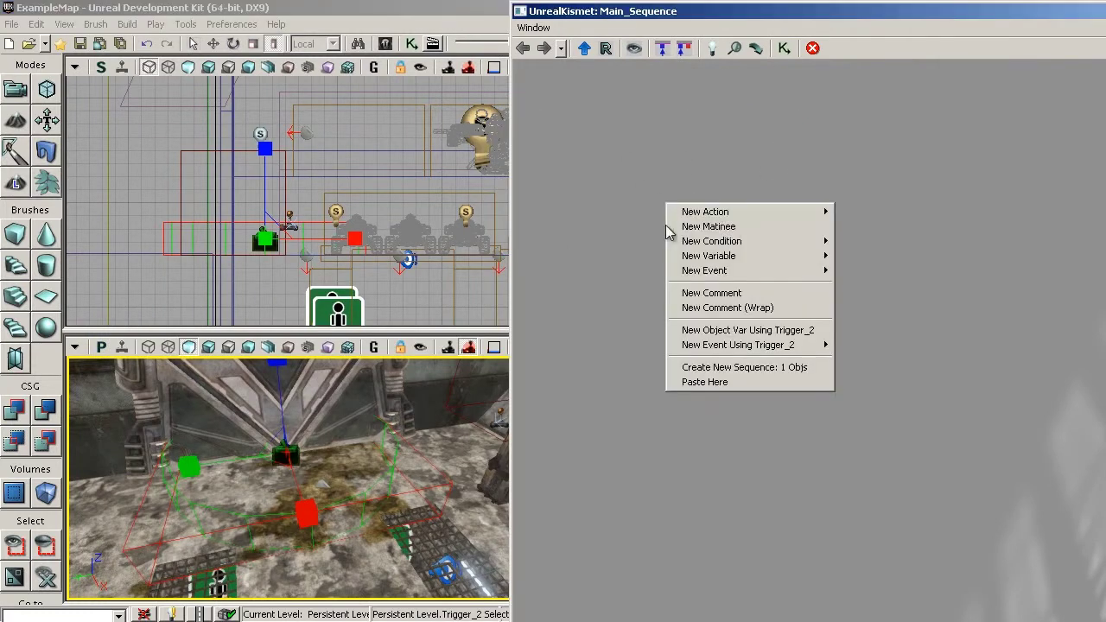
pyautogui.moveTo(793, 349)
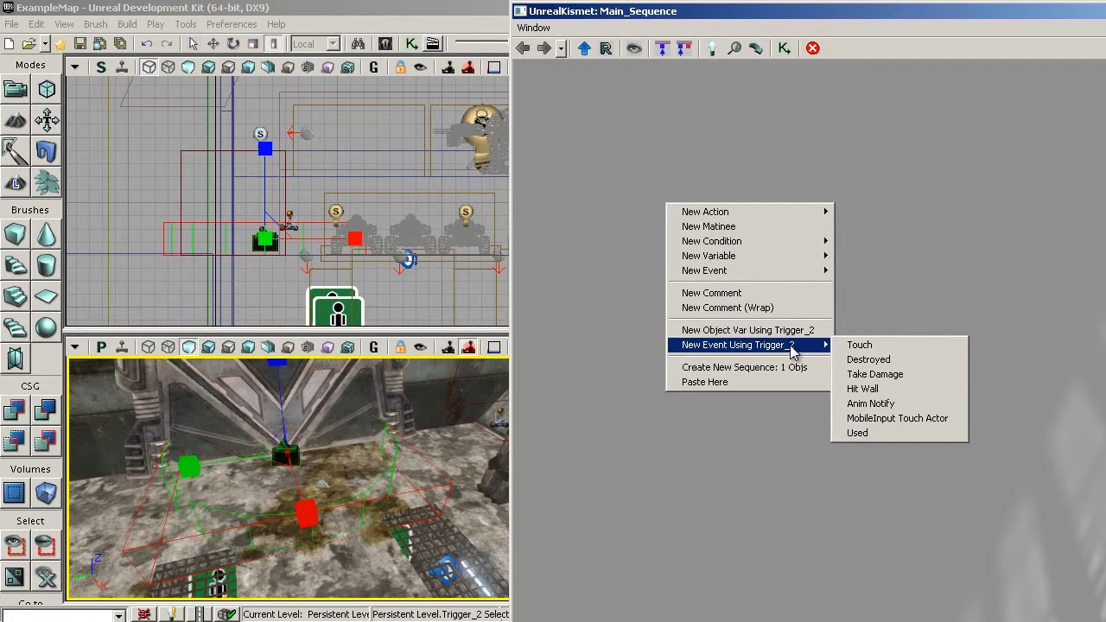
pyautogui.click(878, 347)
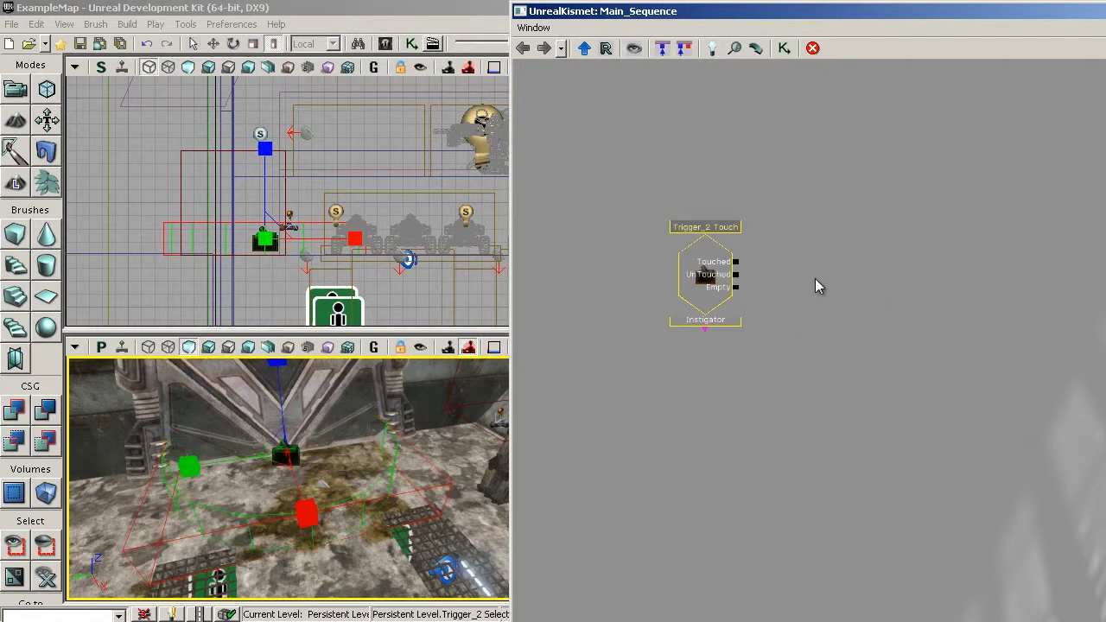
# Step: Convert the door's static mesh actor to a Mover
pyautogui.click(355, 390)
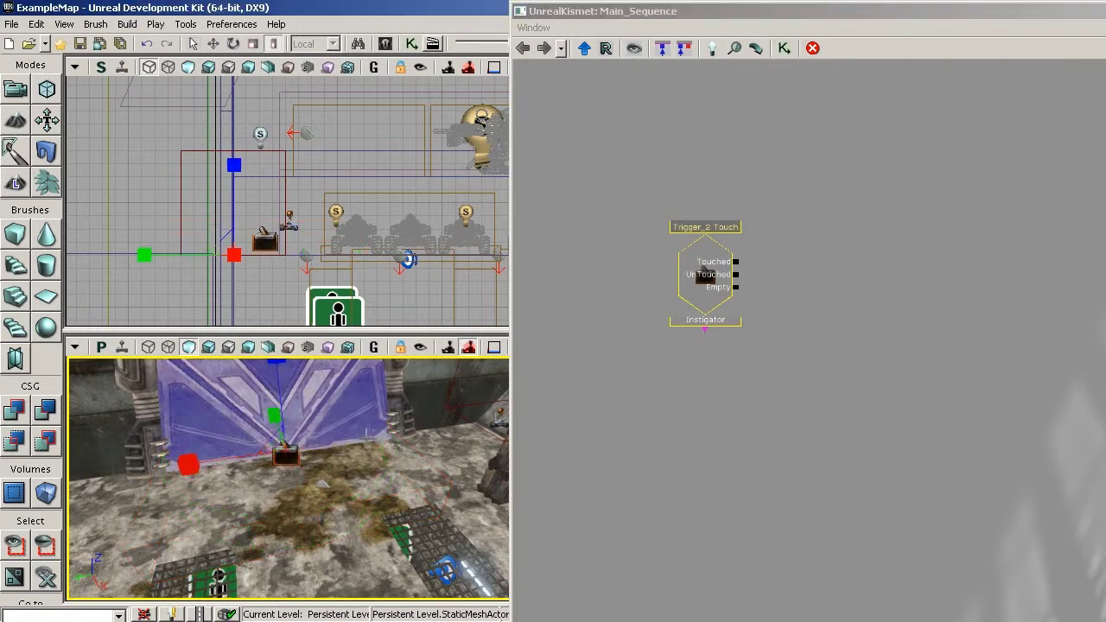
pyautogui.moveTo(320, 478); pyautogui.dragTo(346, 389, button='right')
pyautogui.press('w')
pyautogui.moveTo(346, 389); pyautogui.dragTo(386, 391)
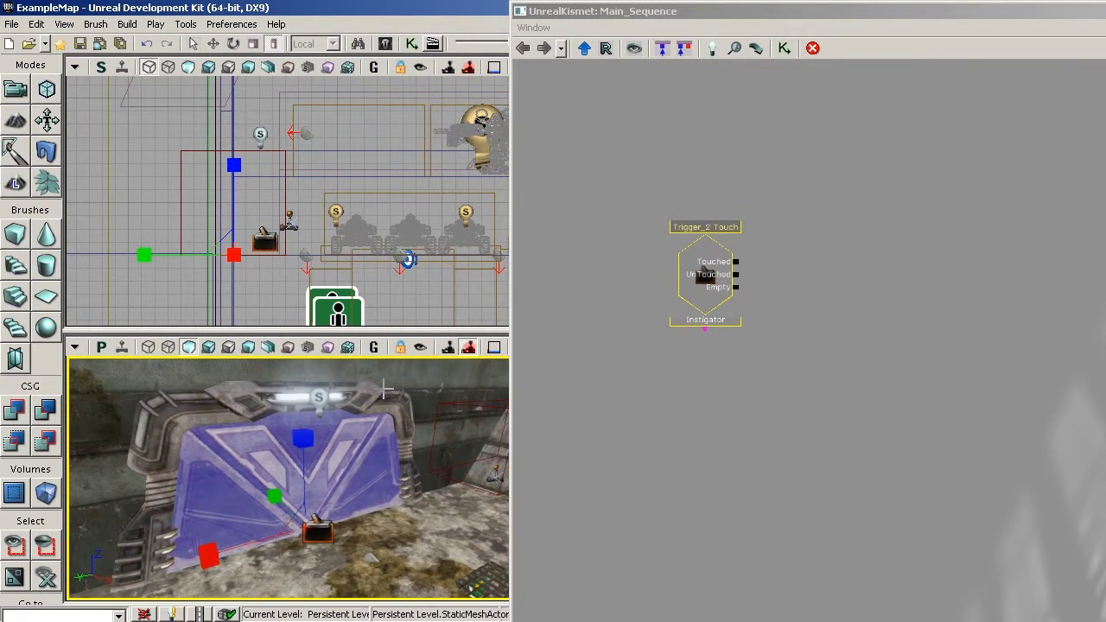
pyautogui.rightClick(340, 465)
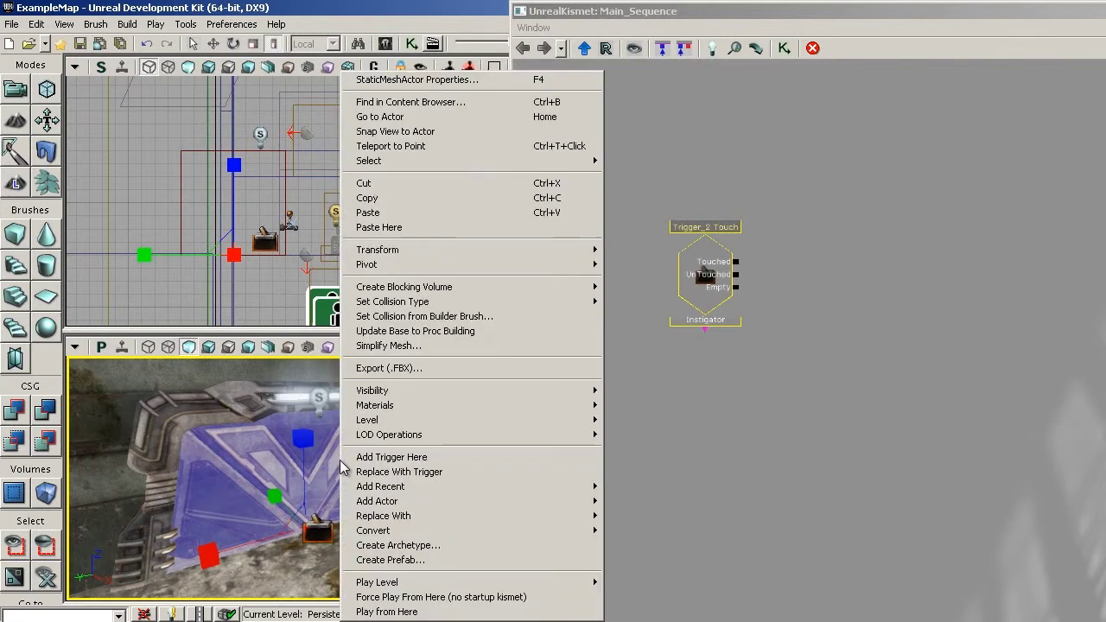
pyautogui.moveTo(492, 530)
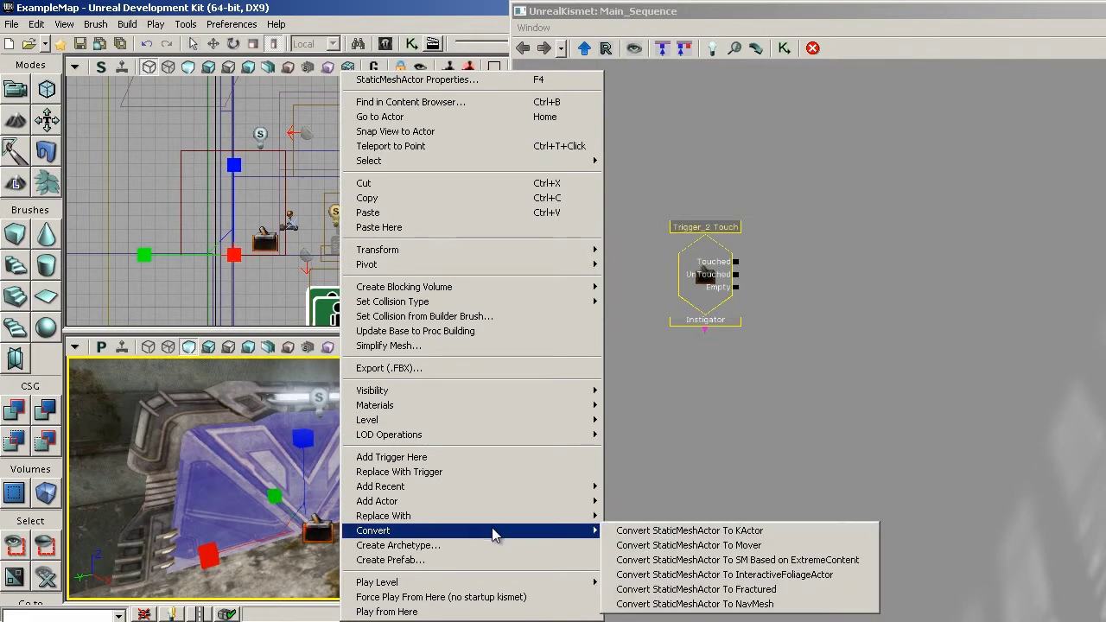
pyautogui.click(766, 546)
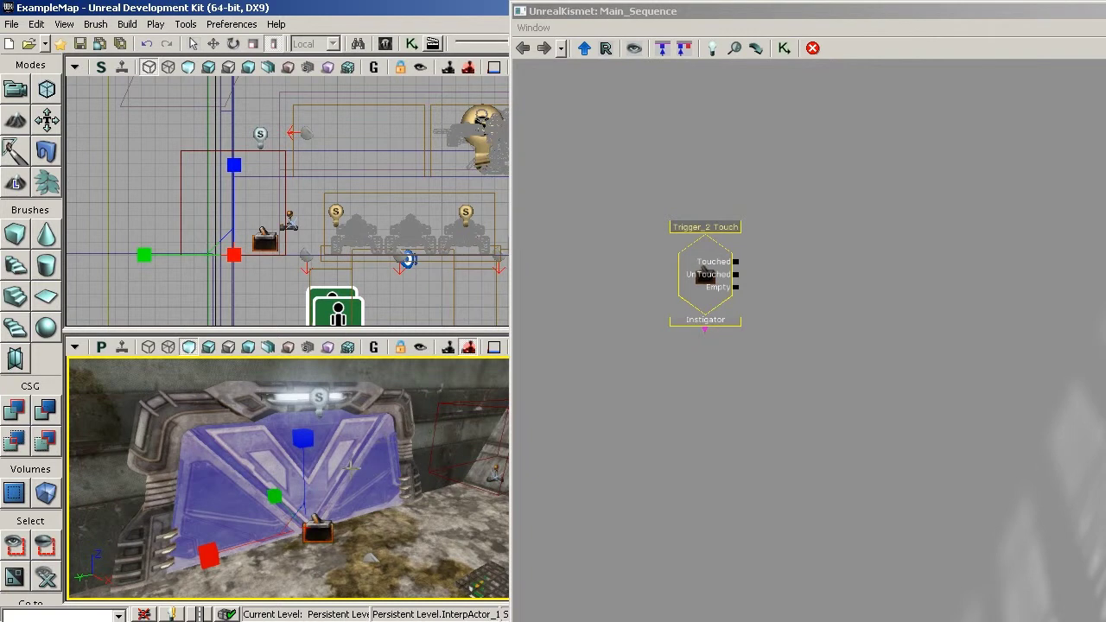
# Step: Add a new Matinee beside the trigger's Touch event in Kismet and open it in the Matinee editor
pyautogui.rightClick(804, 248)
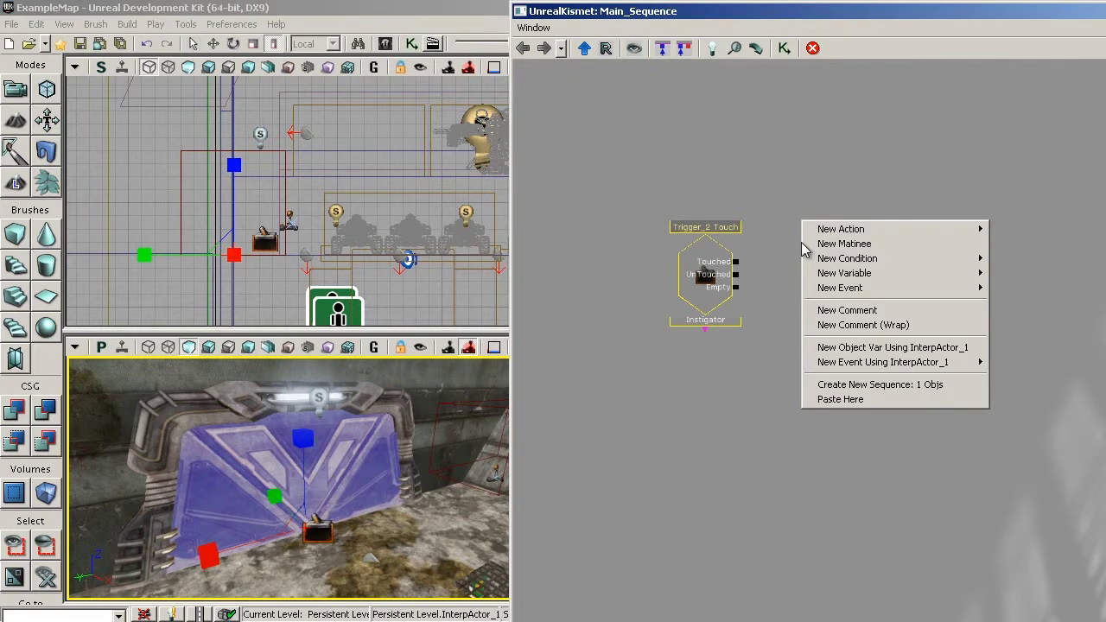
pyautogui.click(874, 248)
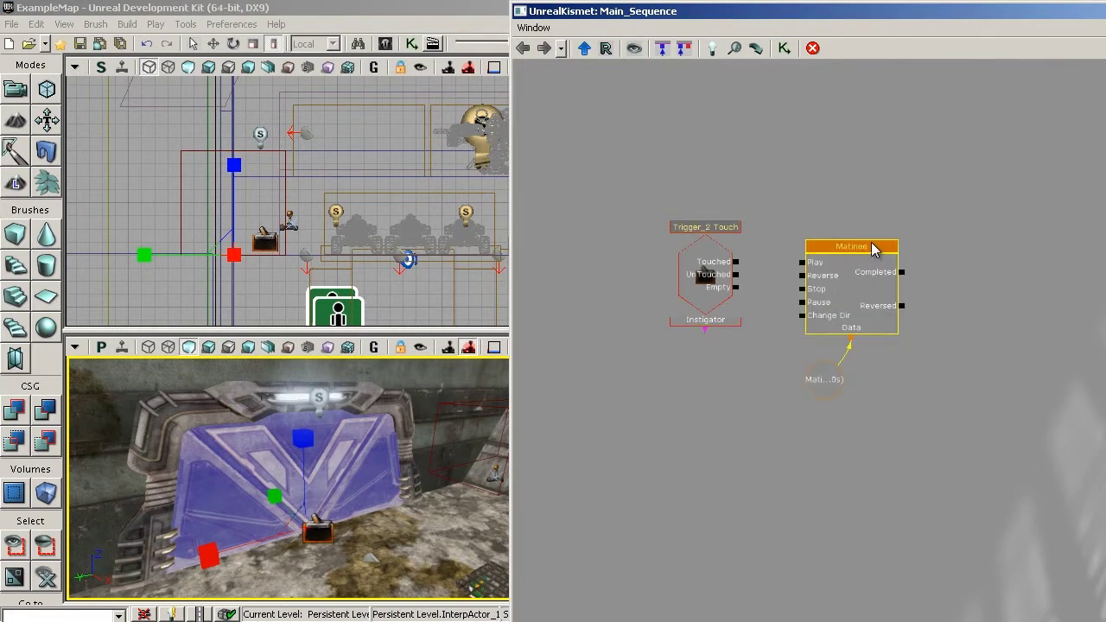
pyautogui.doubleClick(849, 287)
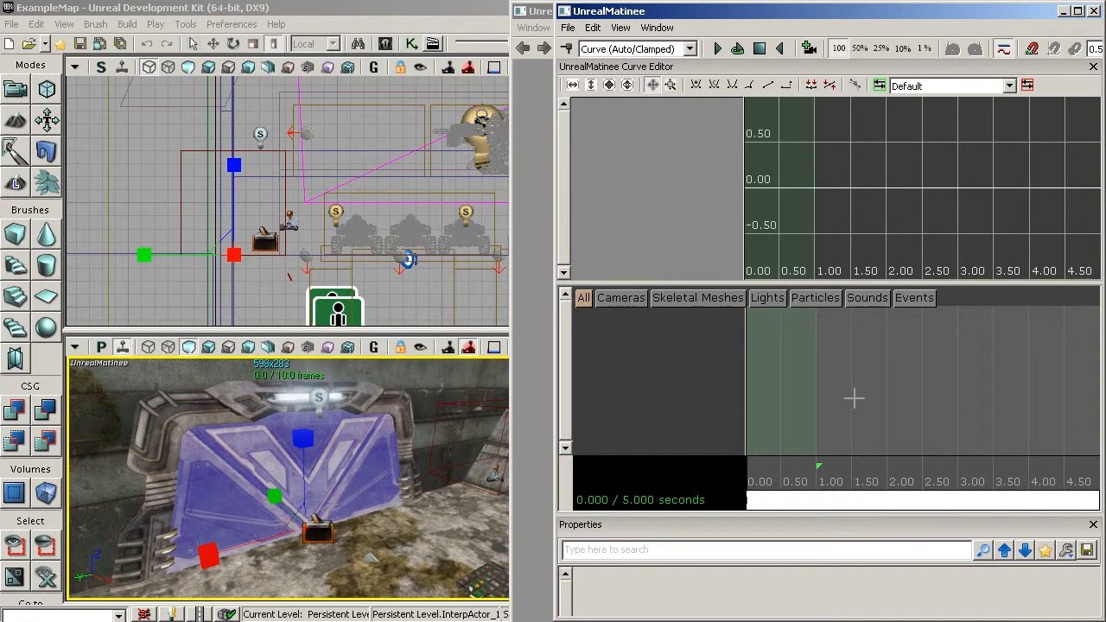
# Step: Scrub the Matinee timeline to about 2.85 seconds
pyautogui.scroll(-10, 850, 380)
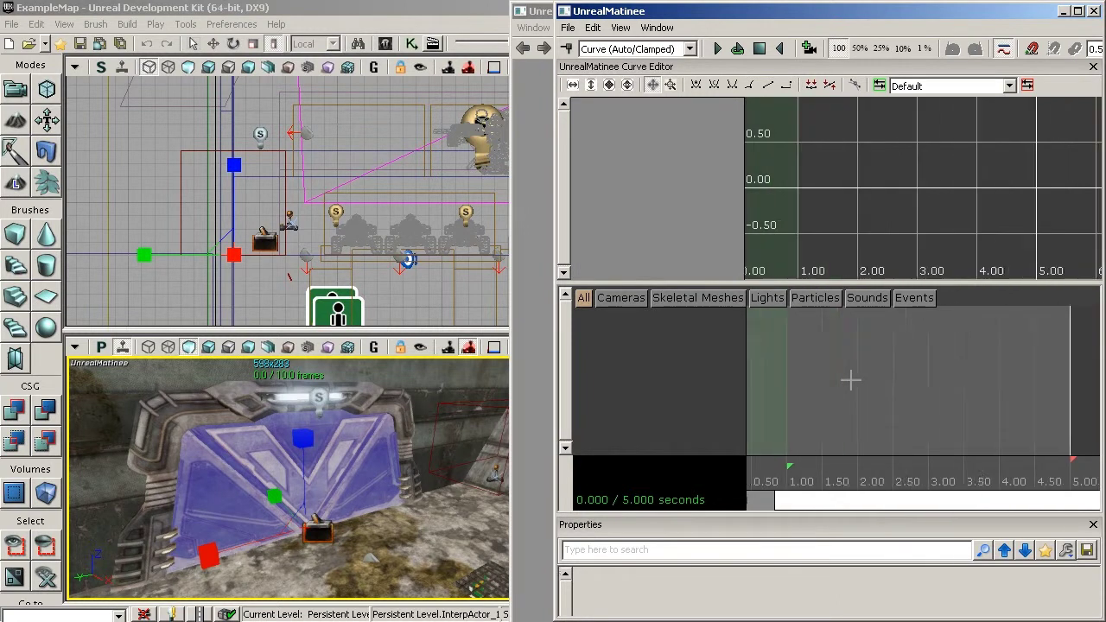
pyautogui.scroll(3, 848, 378)
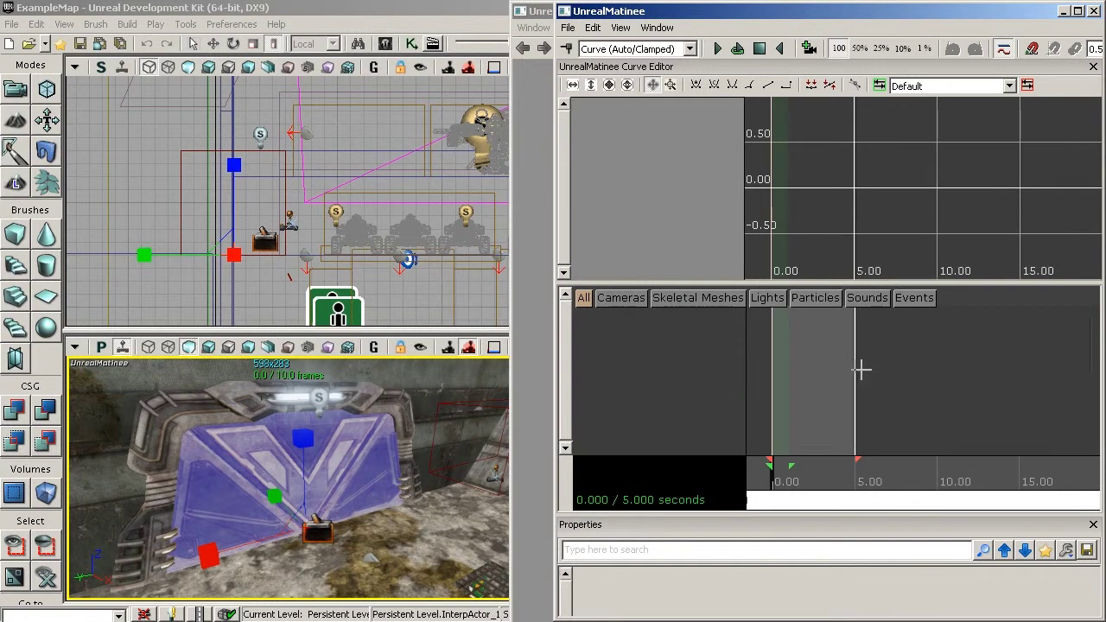
pyautogui.moveTo(909, 377); pyautogui.dragTo(876, 476)
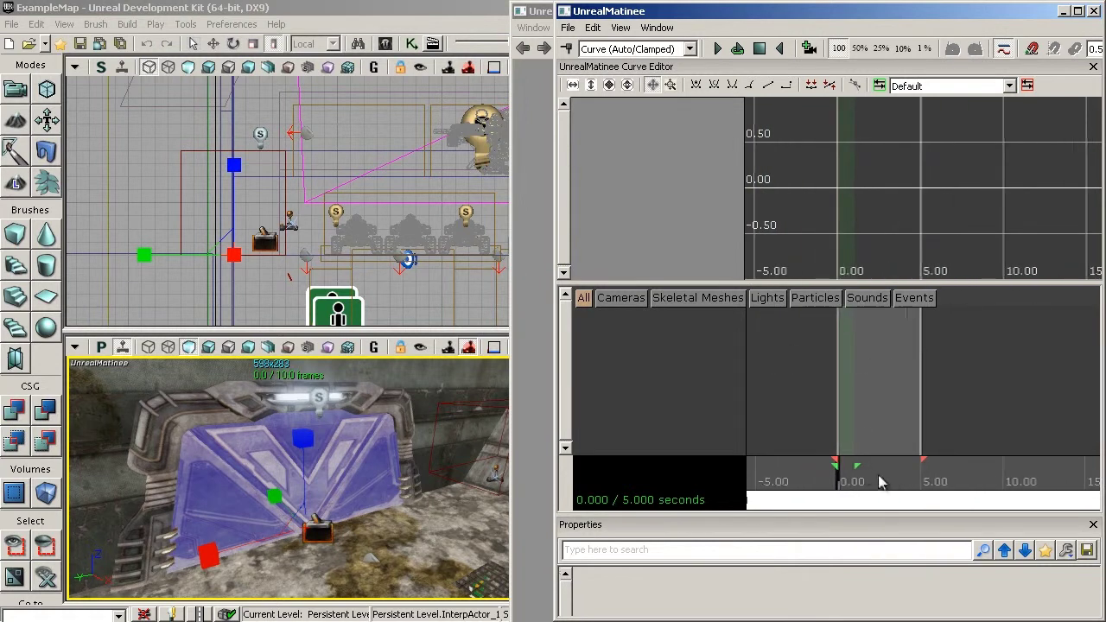
pyautogui.moveTo(876, 480)
pyautogui.mouseDown()
pyautogui.moveTo(866, 479)
pyautogui.moveTo(920, 469)
pyautogui.moveTo(861, 476)
pyautogui.moveTo(911, 478)
pyautogui.moveTo(861, 478)
pyautogui.moveTo(885, 478)
pyautogui.mouseUp()
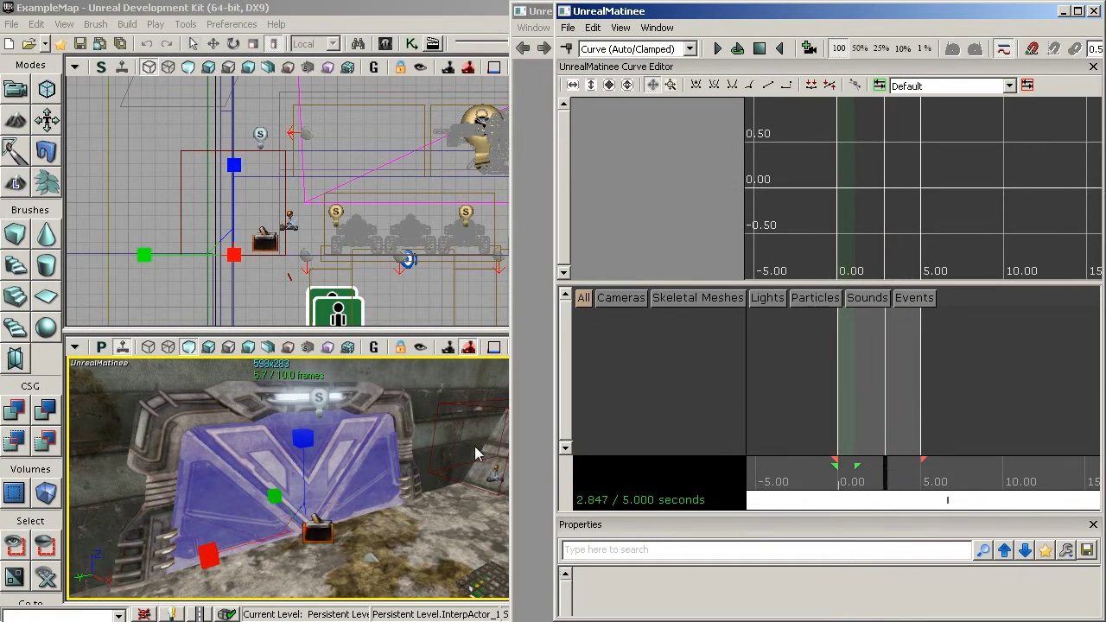
# Step: Add an empty group named NewGroup to the Matinee and give it a Movement track
pyautogui.rightClick(636, 368)
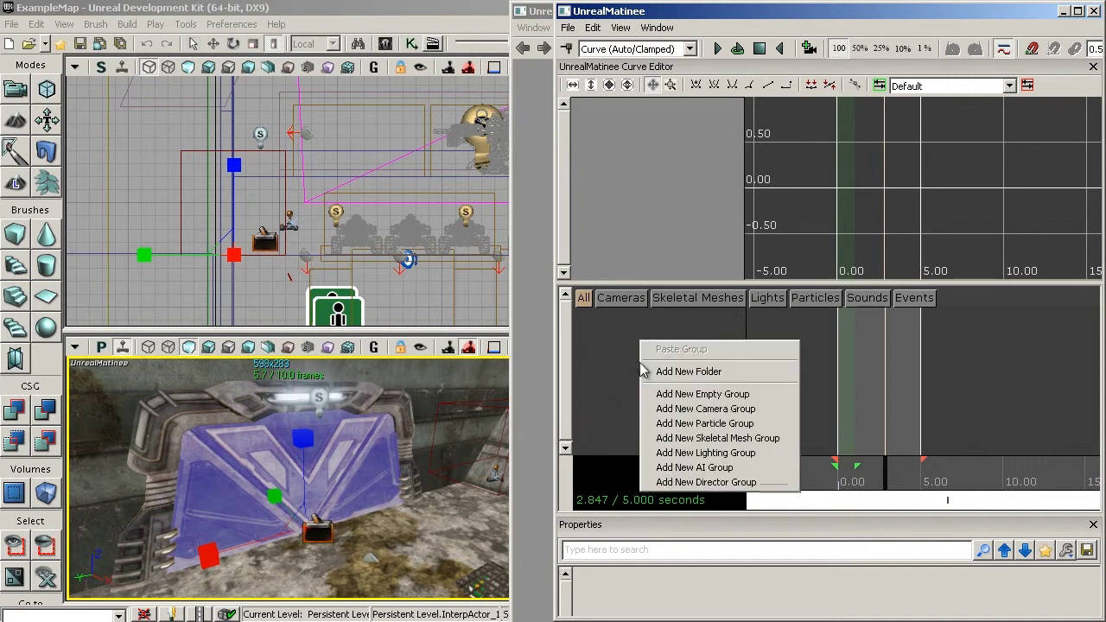
pyautogui.click(717, 398)
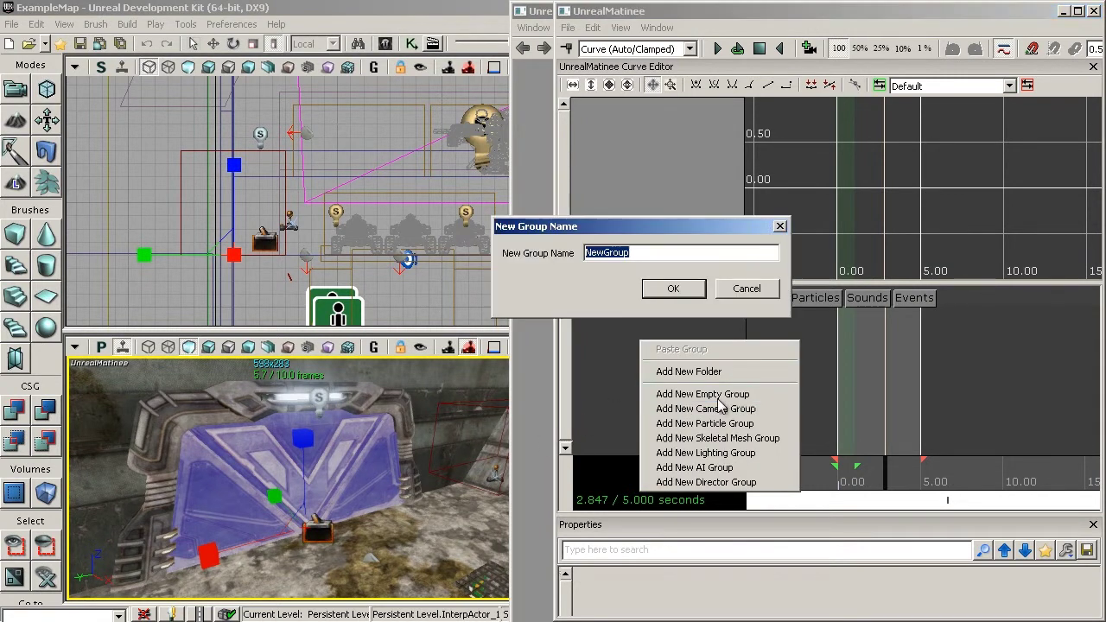
pyautogui.click(673, 290)
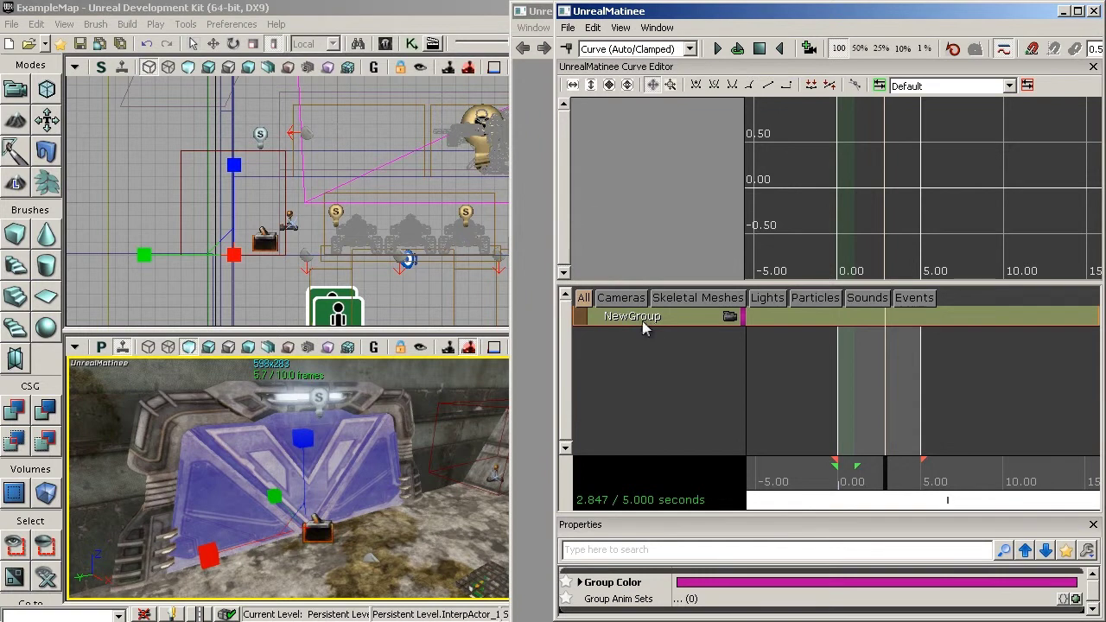
pyautogui.rightClick(643, 325)
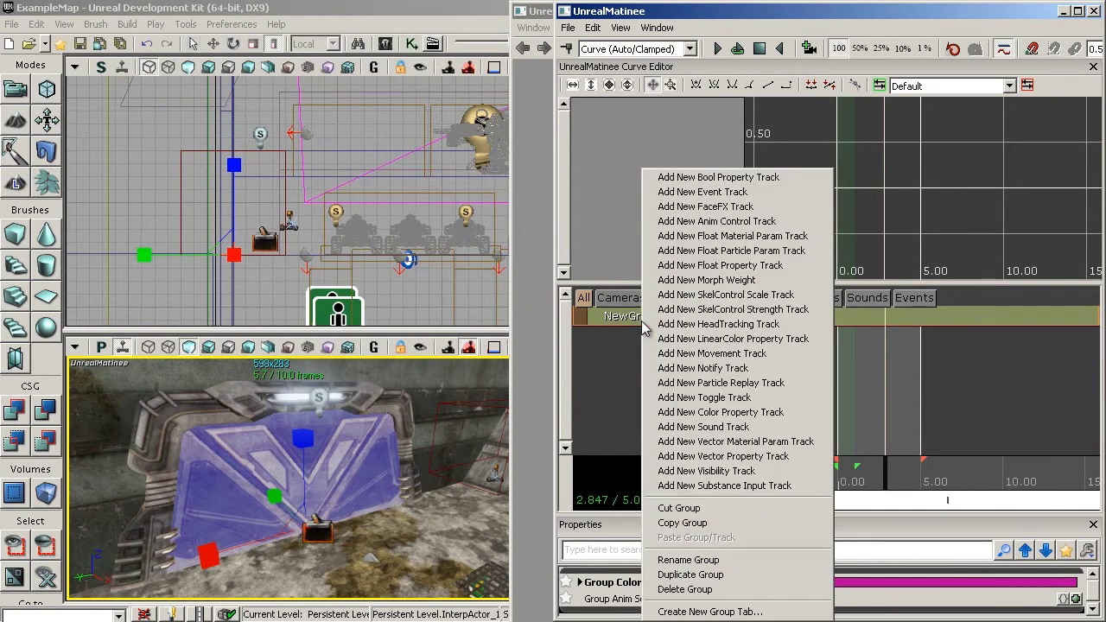
pyautogui.click(732, 354)
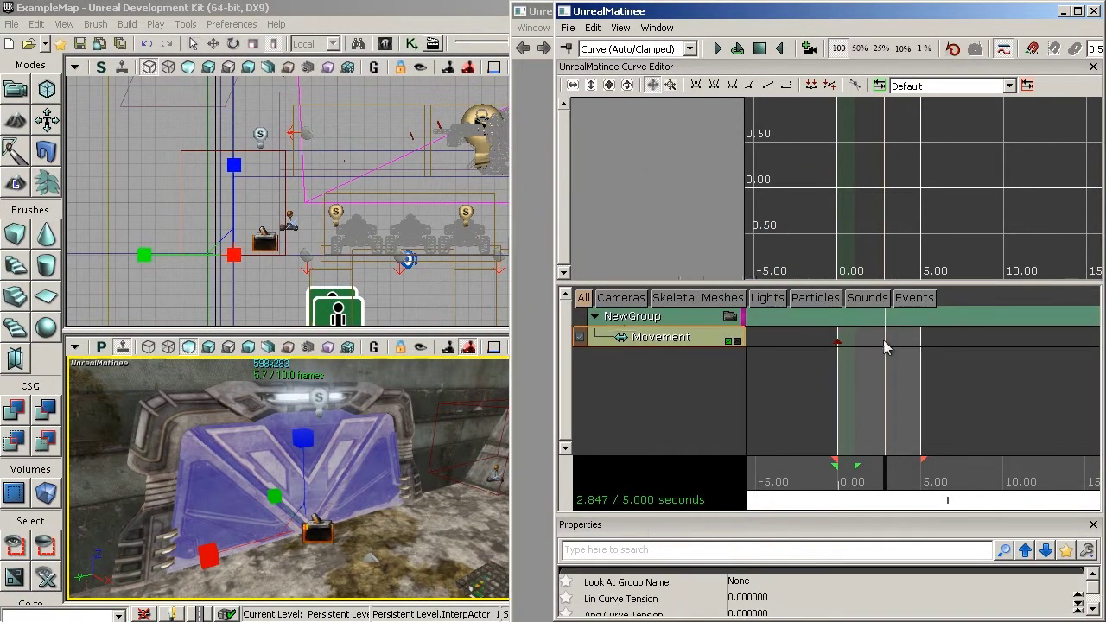
# Step: Add a second key to the Movement track at 5.00 seconds
pyautogui.click(836, 342)
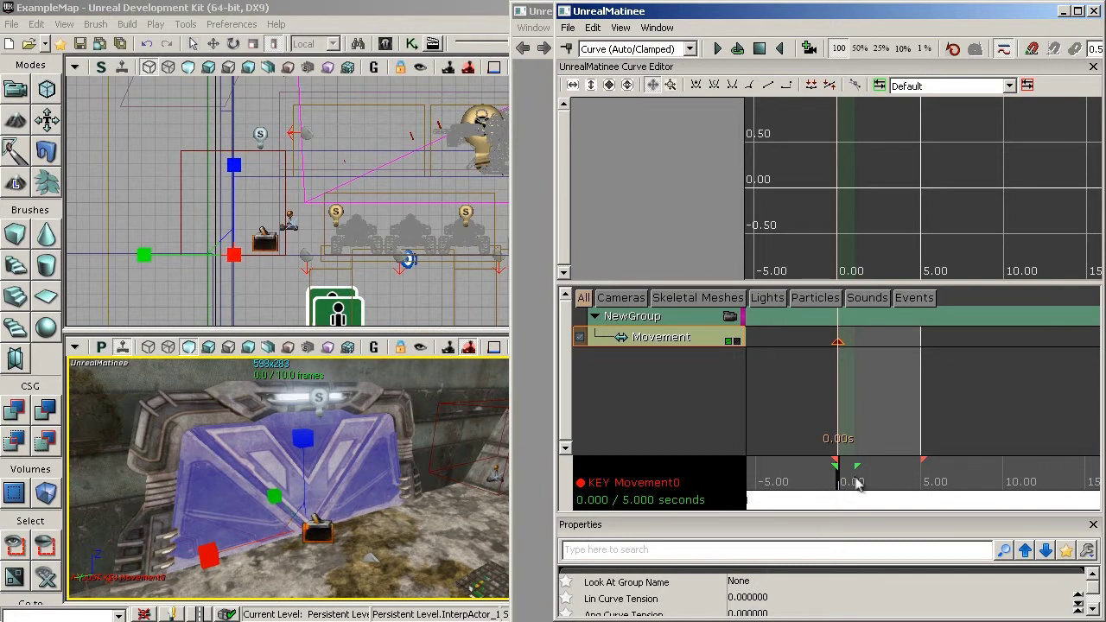
pyautogui.moveTo(850, 484); pyautogui.dragTo(923, 481)
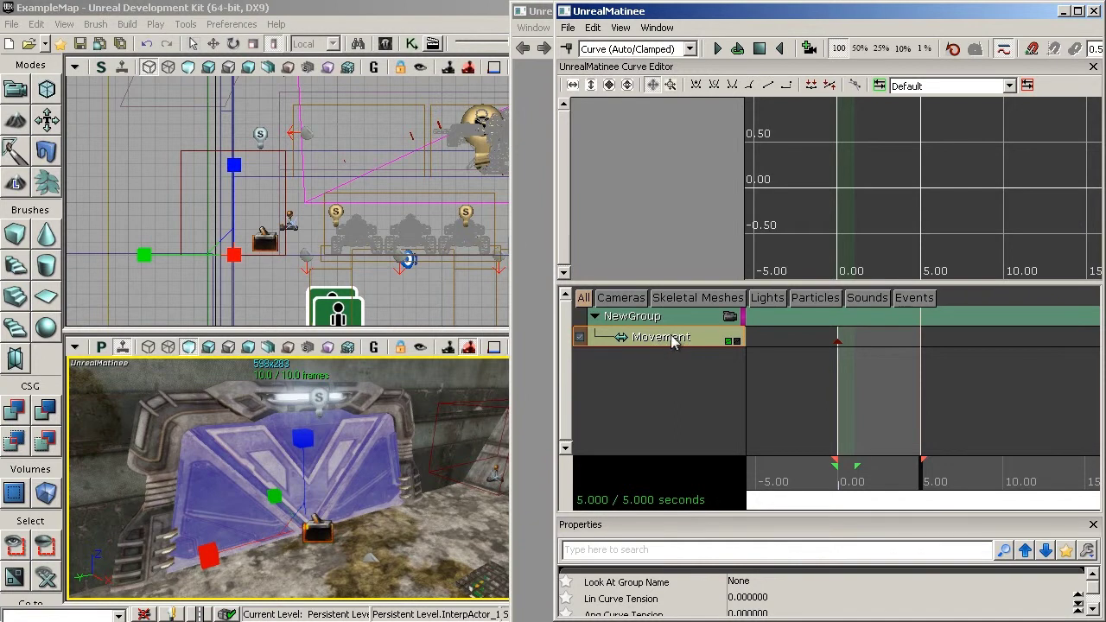
pyautogui.press('Return')
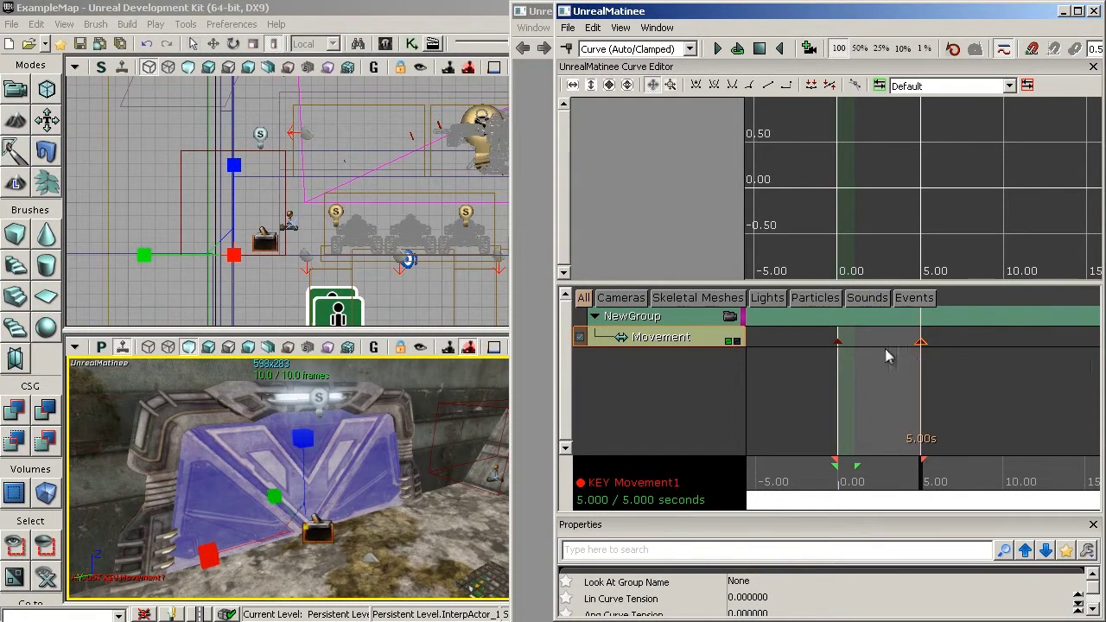
# Step: Adjust the 5.00-second movement key by raising the door vertically until the doorway is clear
pyautogui.click(835, 344)
pyautogui.click(921, 342)
pyautogui.click(921, 342)
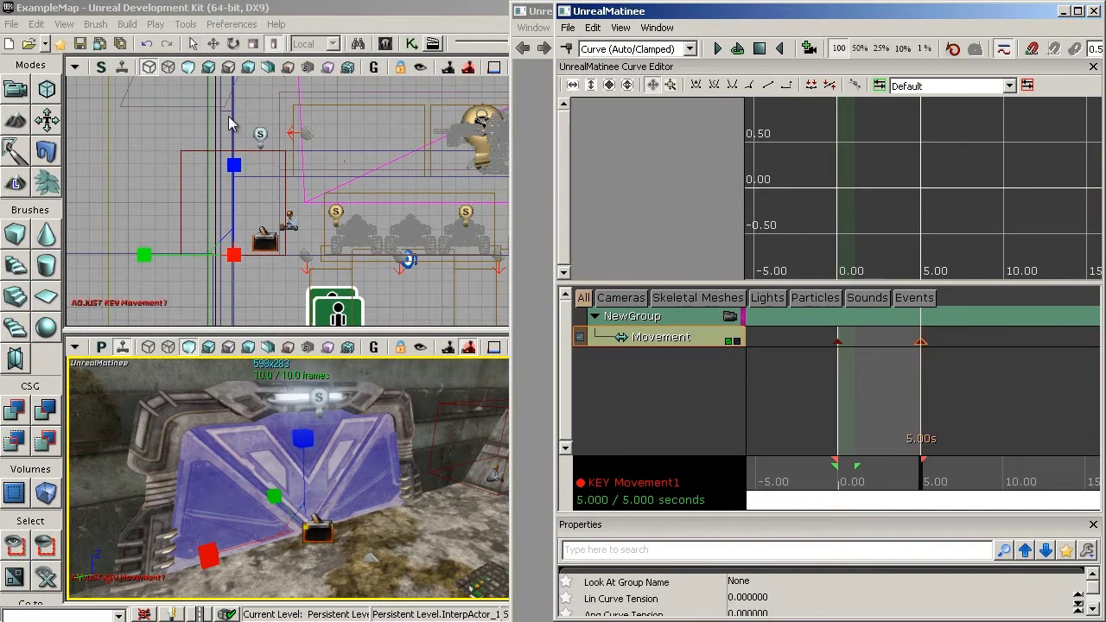
pyautogui.click(213, 43)
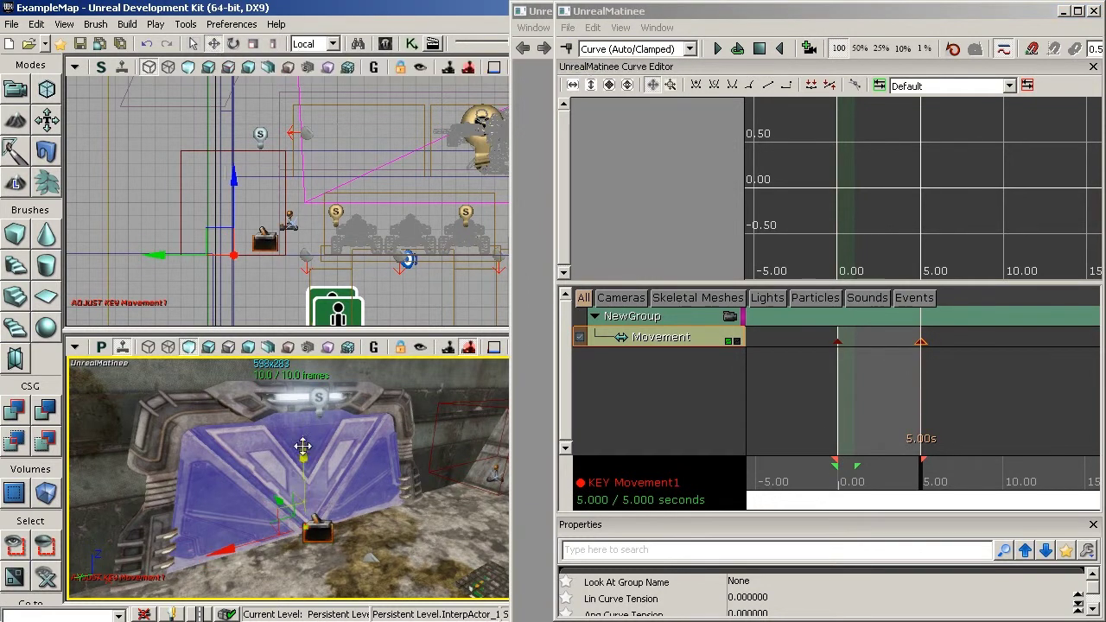
pyautogui.moveTo(302, 432); pyautogui.dragTo(302, 337)
pyautogui.moveTo(906, 486); pyautogui.dragTo(934, 481)
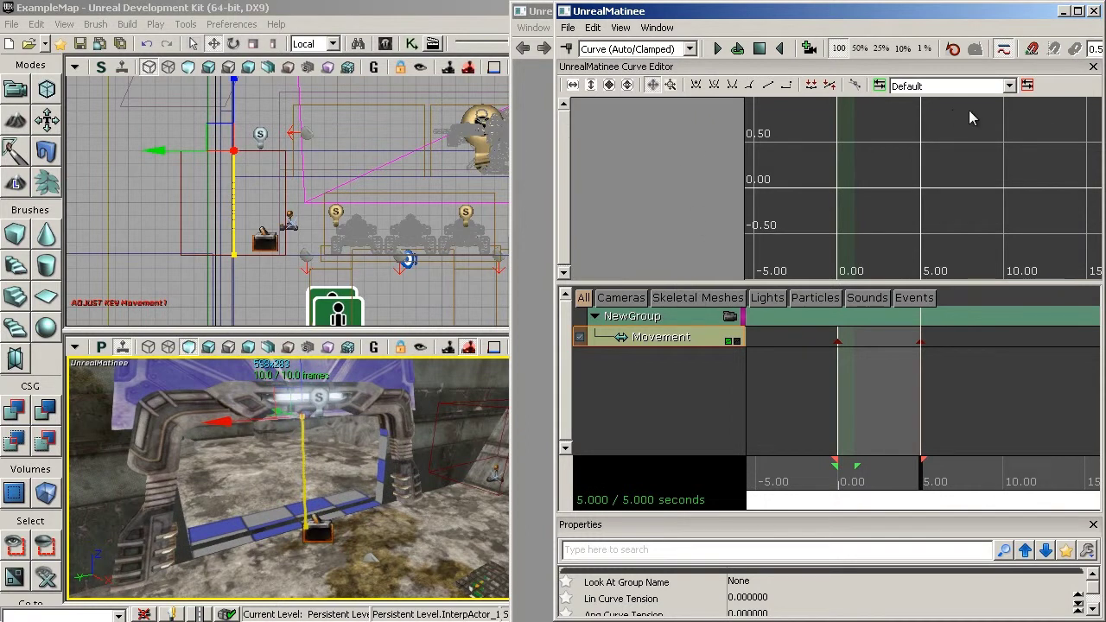
# Step: Close the Matinee editor and connect the Touch event's Touched output to the Matinee's Play input
pyautogui.click(1092, 11)
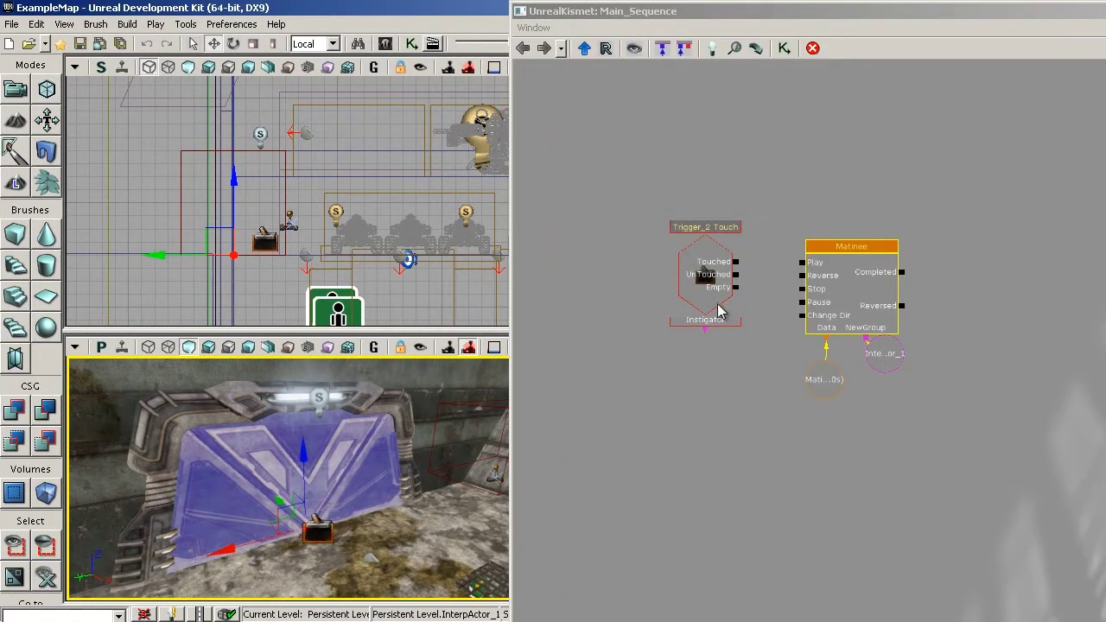
pyautogui.moveTo(736, 262); pyautogui.dragTo(801, 265)
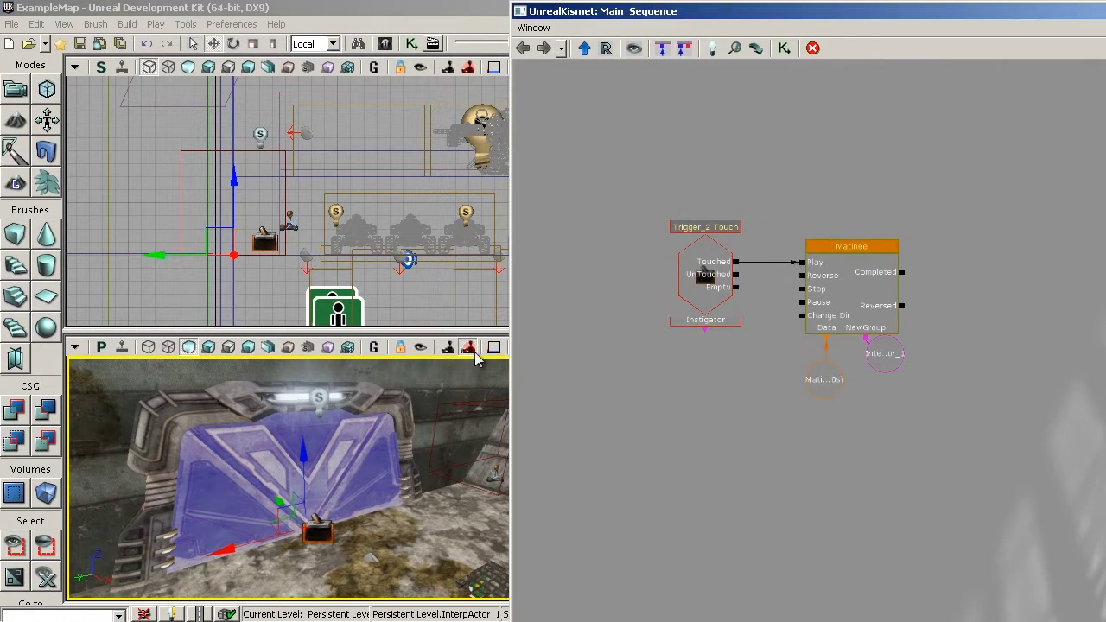
# Step: Play-test the level in the perspective viewport, walking up to the door and backing away from it, then end the test
pyautogui.moveTo(600, 25); pyautogui.dragTo(726, 25)
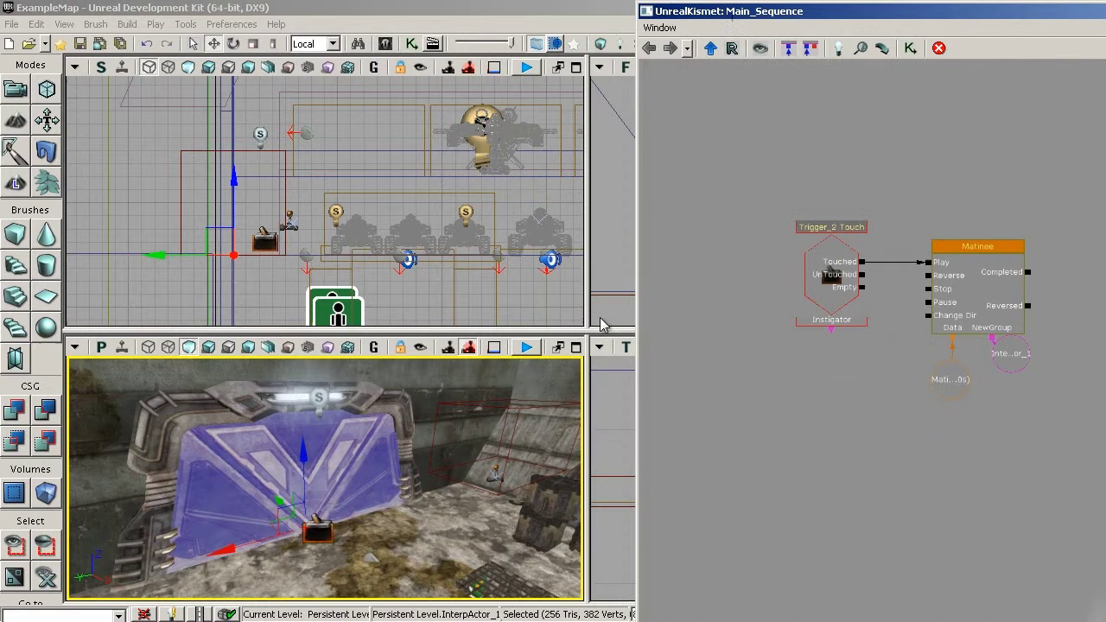
pyautogui.click(527, 347)
pyautogui.press('w')
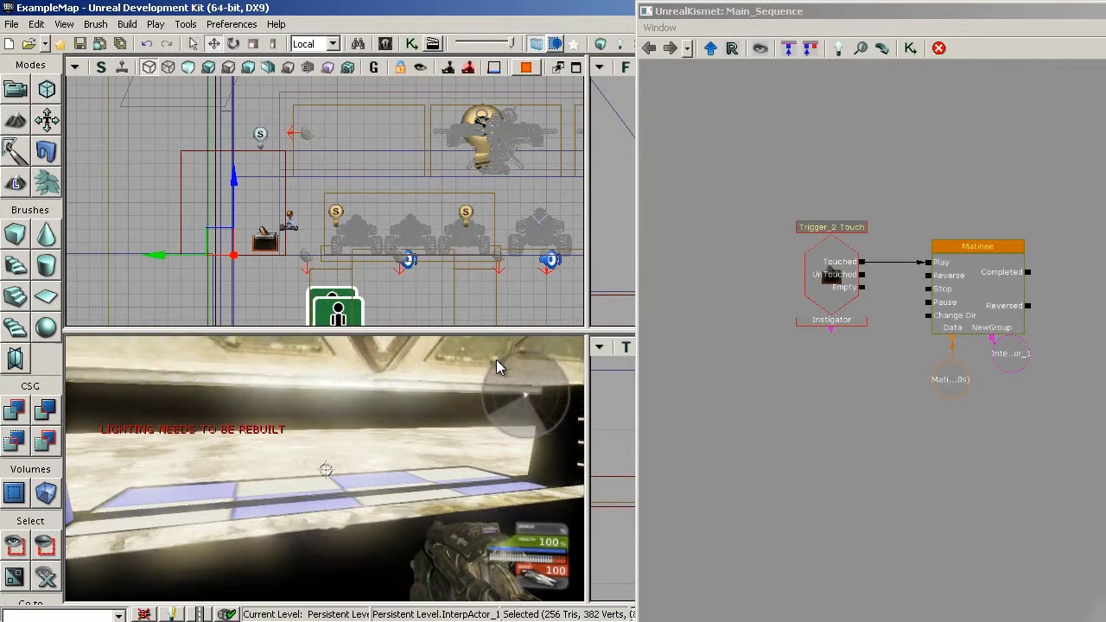
pyautogui.press('s')
pyautogui.press('w')
pyautogui.press('s')
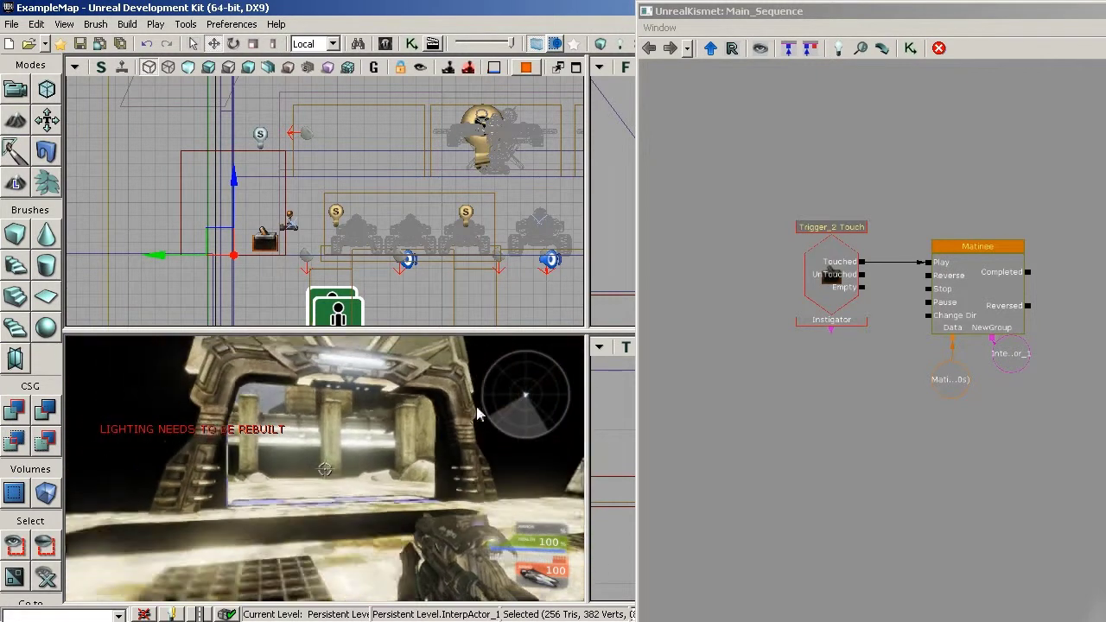
pyautogui.press('Escape')
# Step: Connect the Touch event's UnTouched output to the Matinee's Reverse input
pyautogui.click(831, 290)
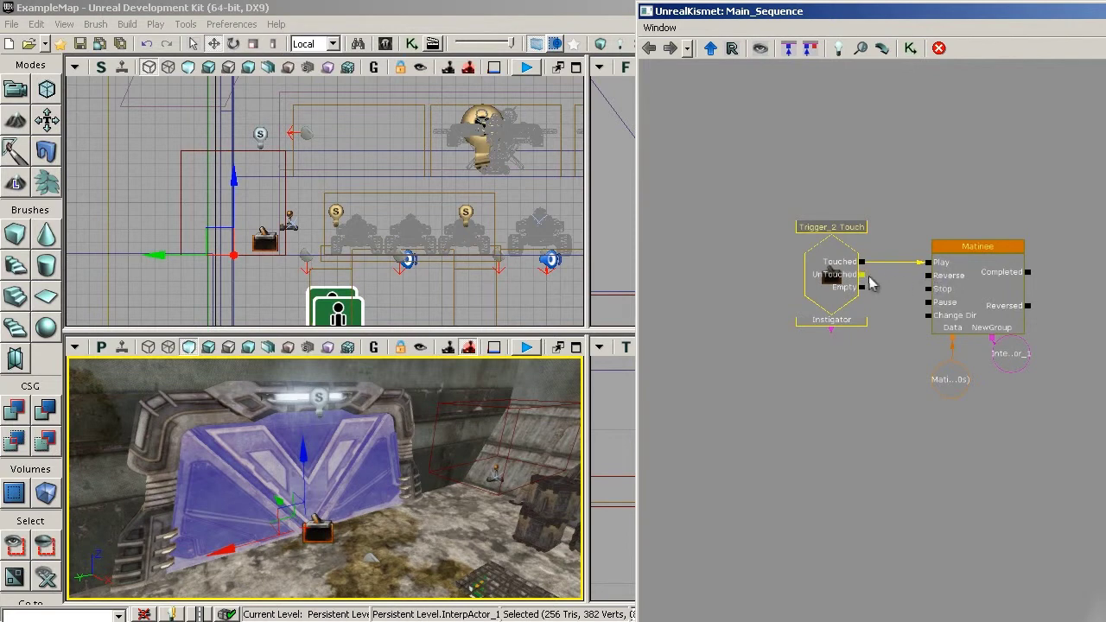
pyautogui.moveTo(865, 277); pyautogui.dragTo(924, 285)
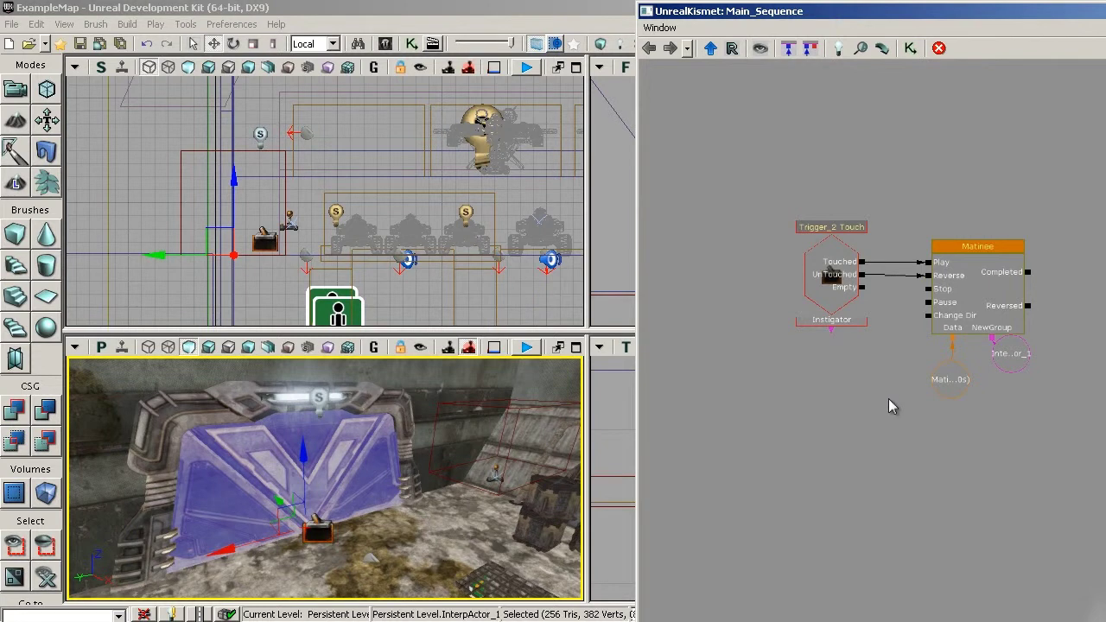
# Step: Run the level again and enter and leave the trigger area to test the door's reverse motion
pyautogui.click(526, 347)
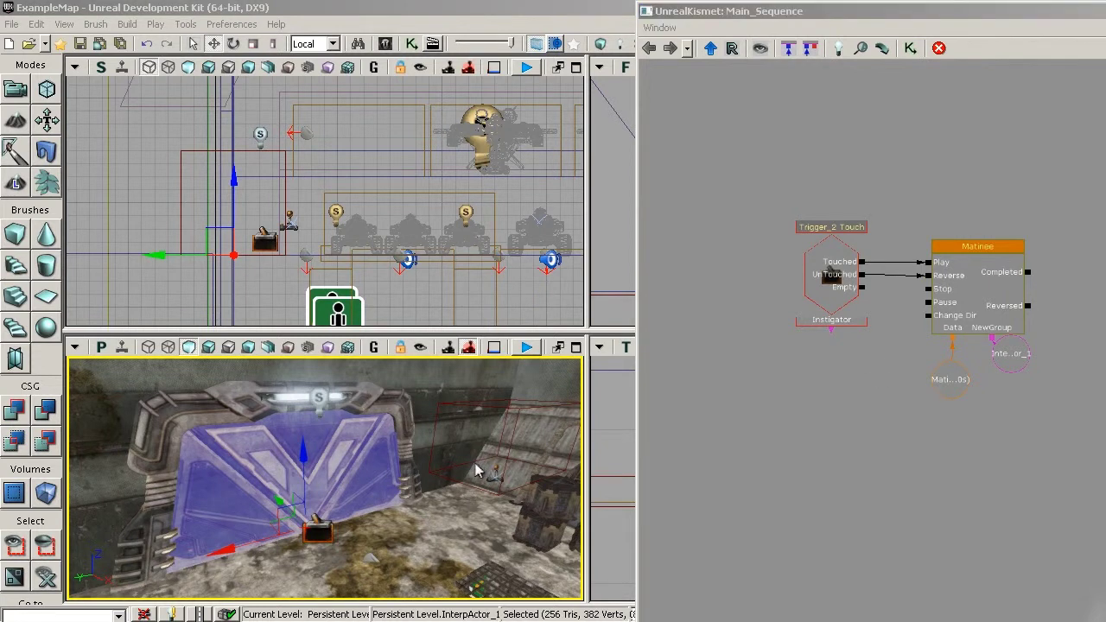
pyautogui.press('w')
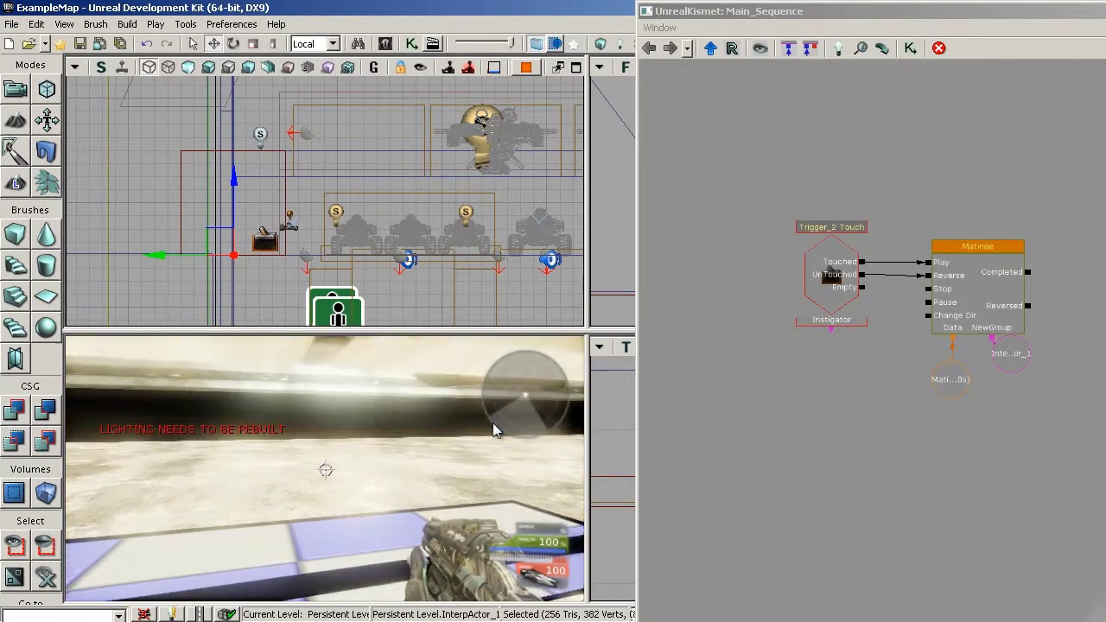
pyautogui.press('s')
pyautogui.press('s')
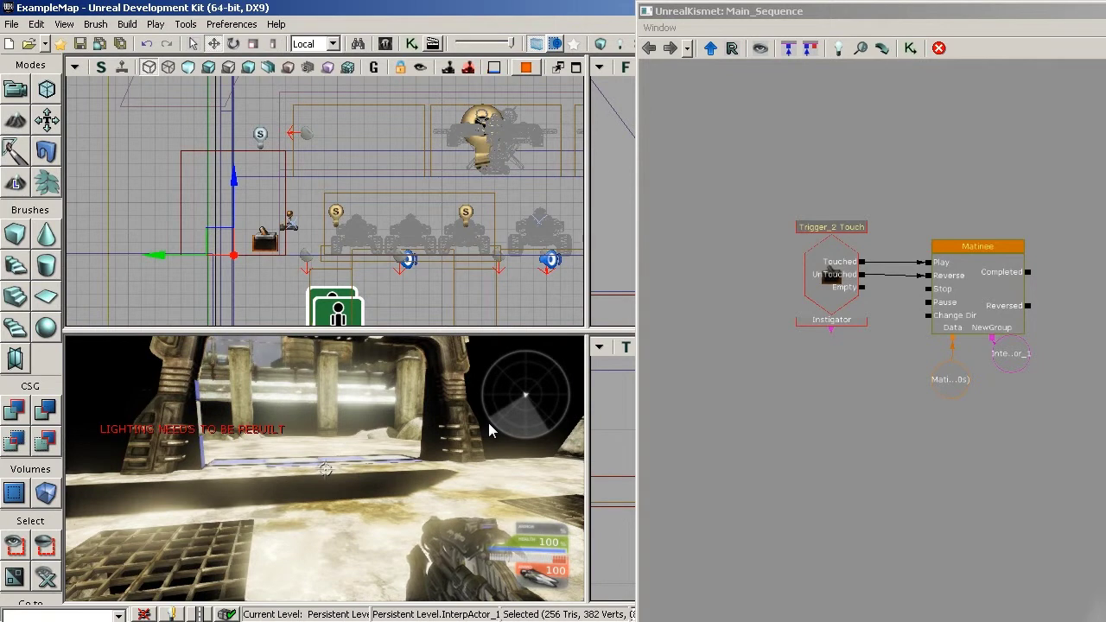
pyautogui.press('Escape')
# Step: Maximize the Kismet window and enlarge the property area of the trigger's Touch event
pyautogui.click(843, 271)
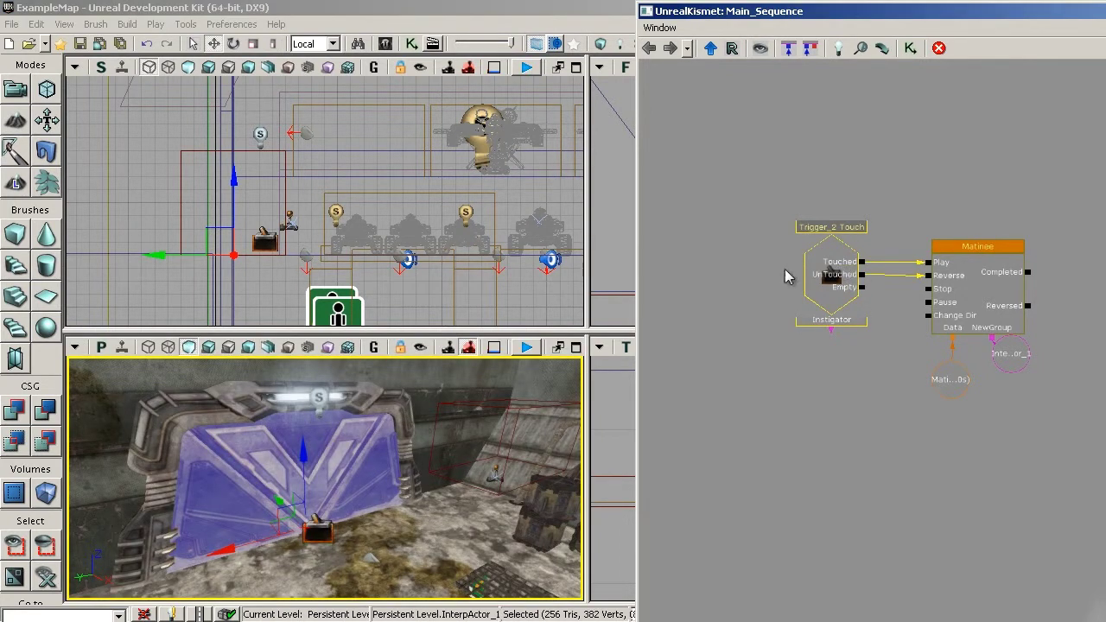
pyautogui.click(317, 526)
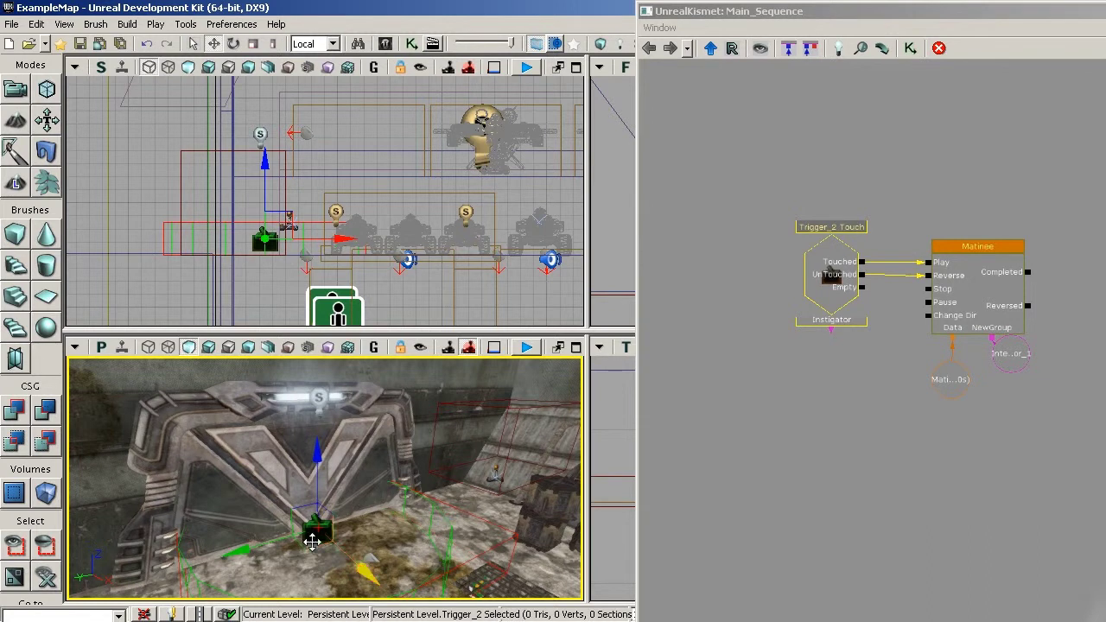
pyautogui.doubleClick(839, 14)
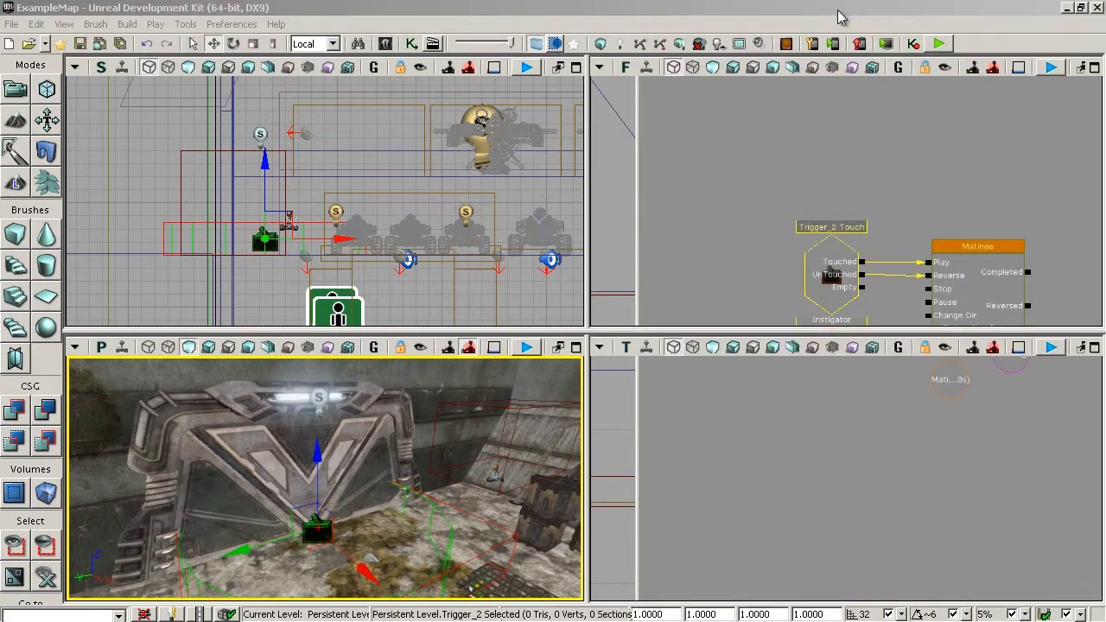
pyautogui.moveTo(1105, 99); pyautogui.dragTo(448, 86)
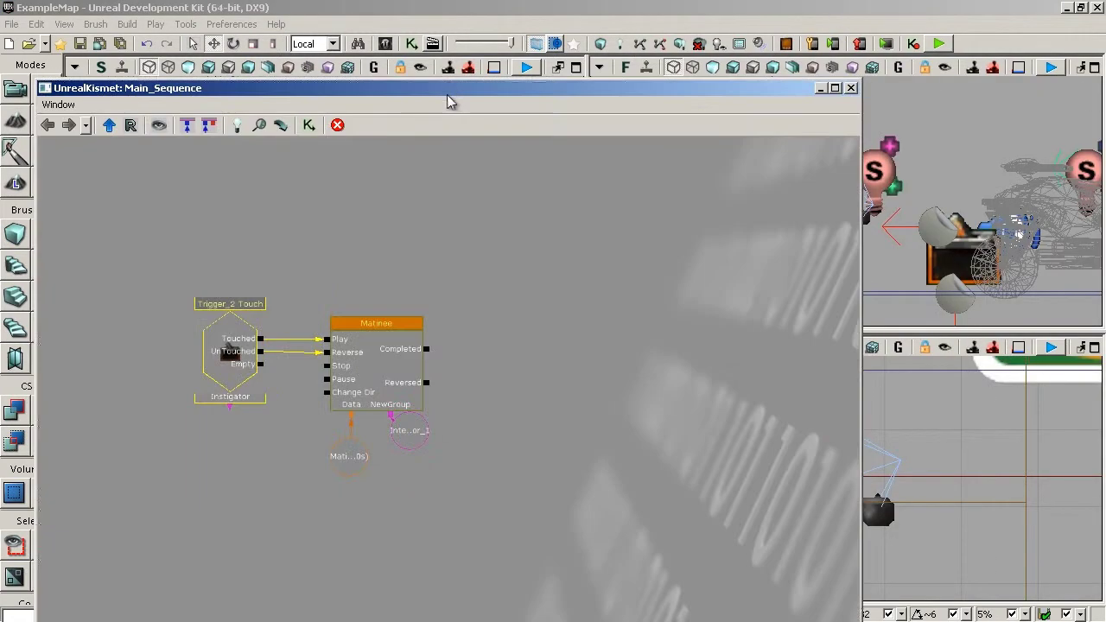
pyautogui.doubleClick(450, 87)
pyautogui.click(200, 271)
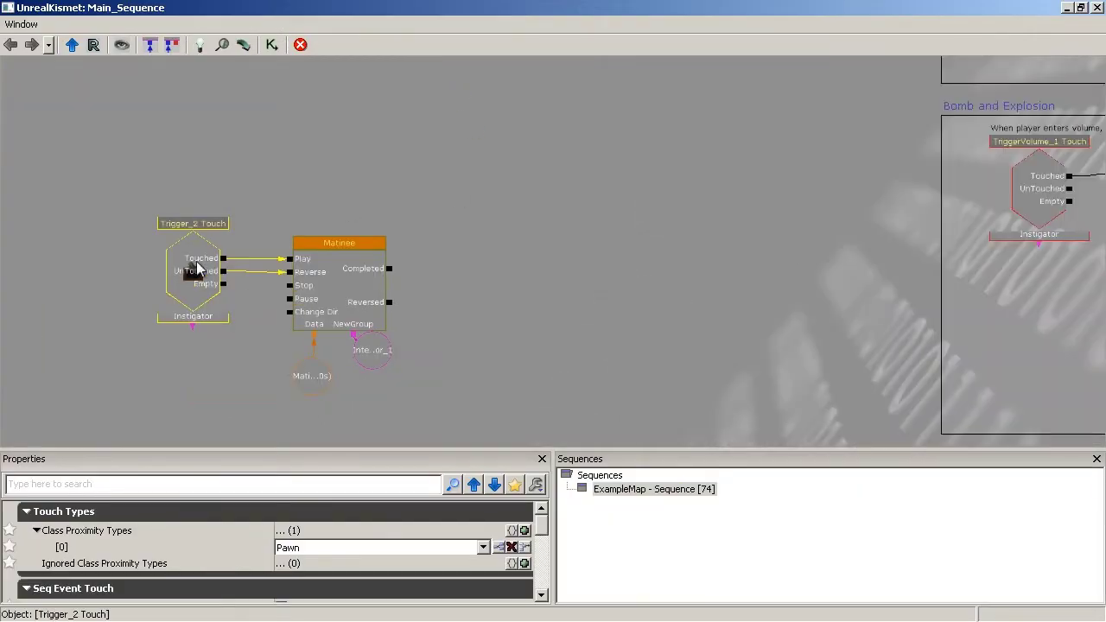
pyautogui.moveTo(368, 450); pyautogui.dragTo(371, 297)
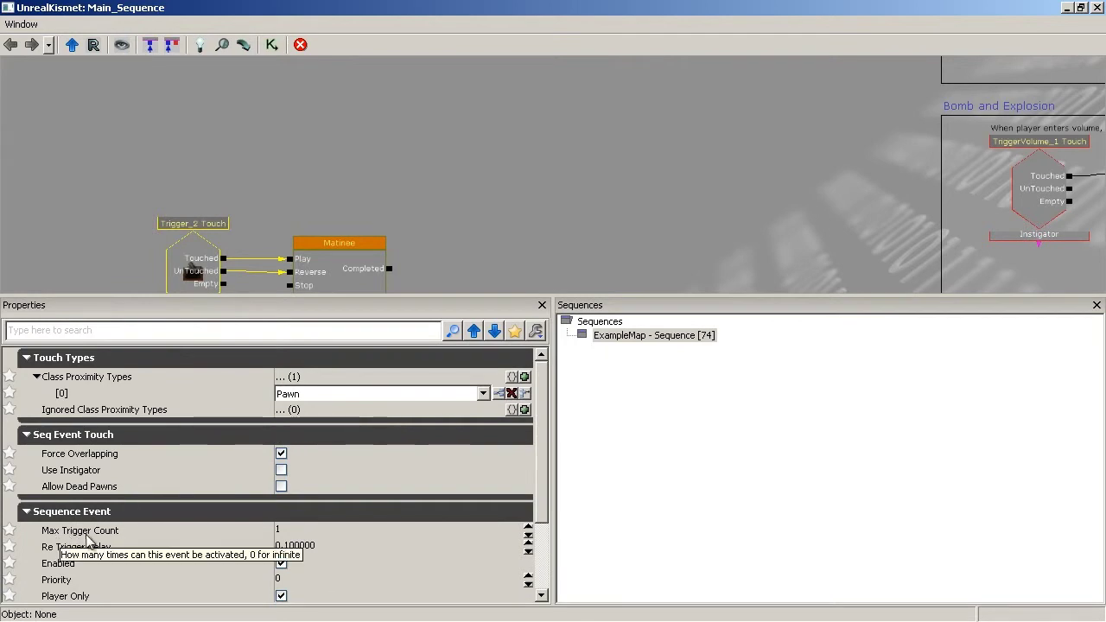
# Step: Set the Touch event's Max Trigger Count to 0 and close Kismet
pyautogui.click(312, 535)
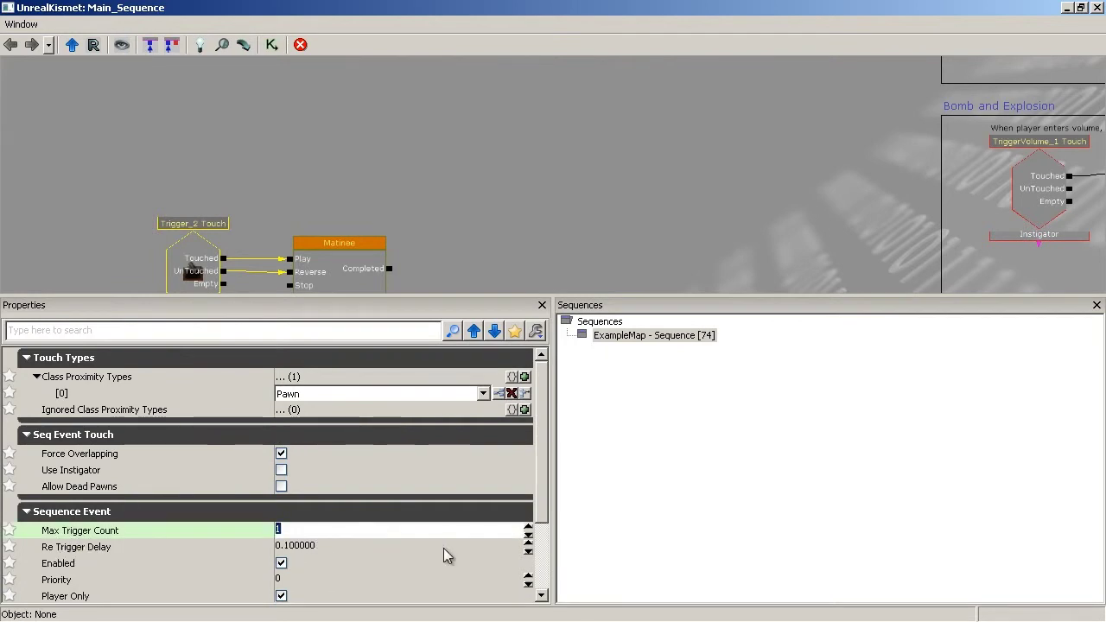
pyautogui.write('20')
pyautogui.press('Return')
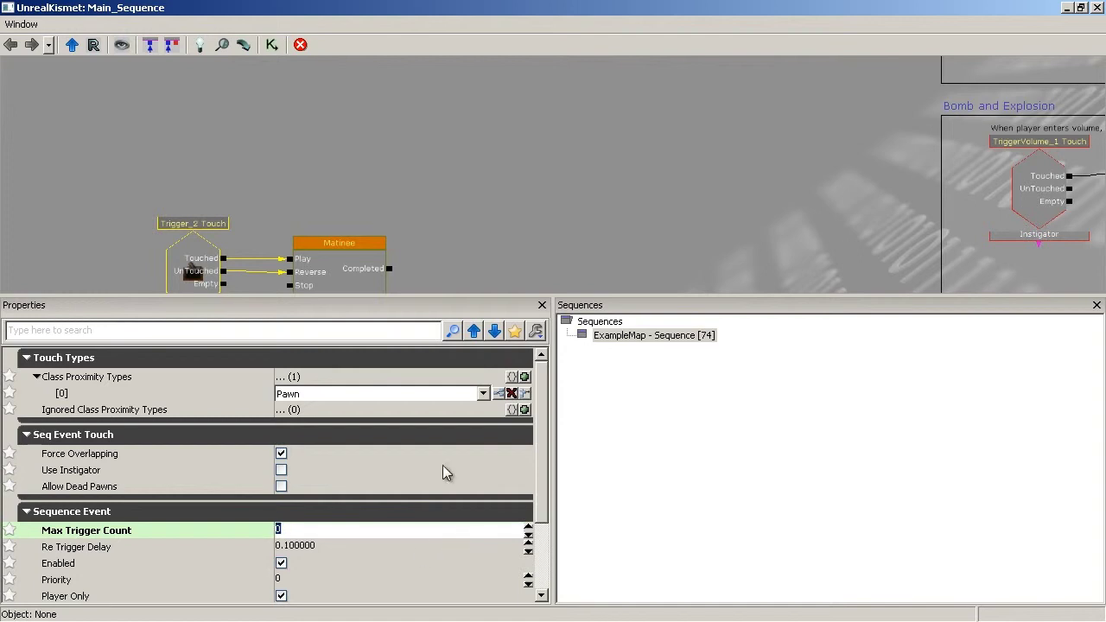
pyautogui.click(1096, 8)
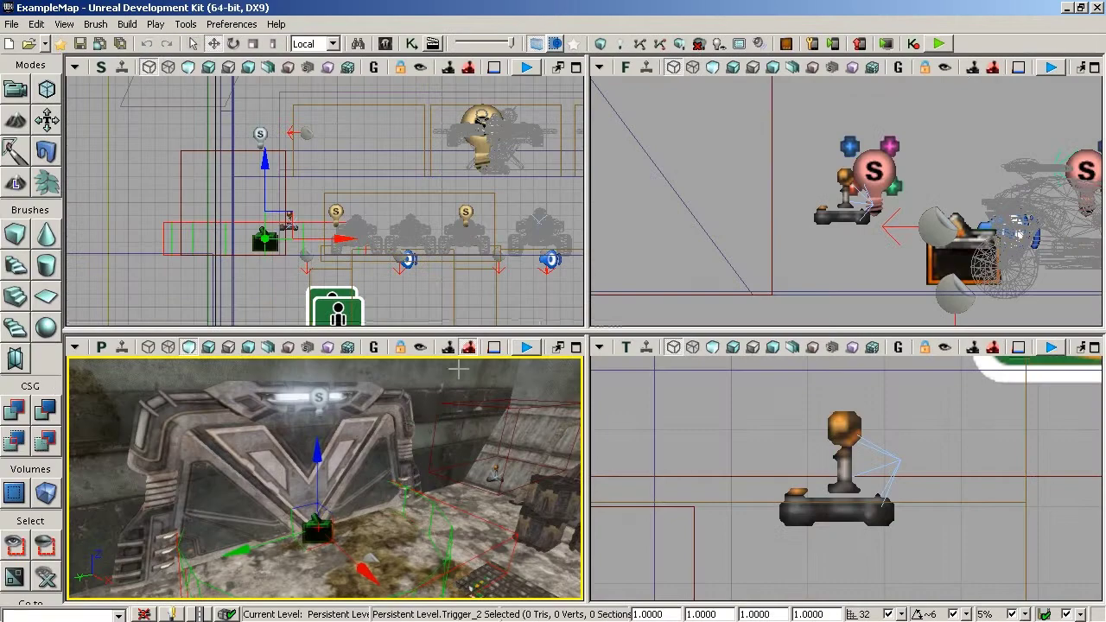
# Step: Play-test the door with unlimited triggering by approaching and retreating from it, and return to the editor
pyautogui.click(527, 347)
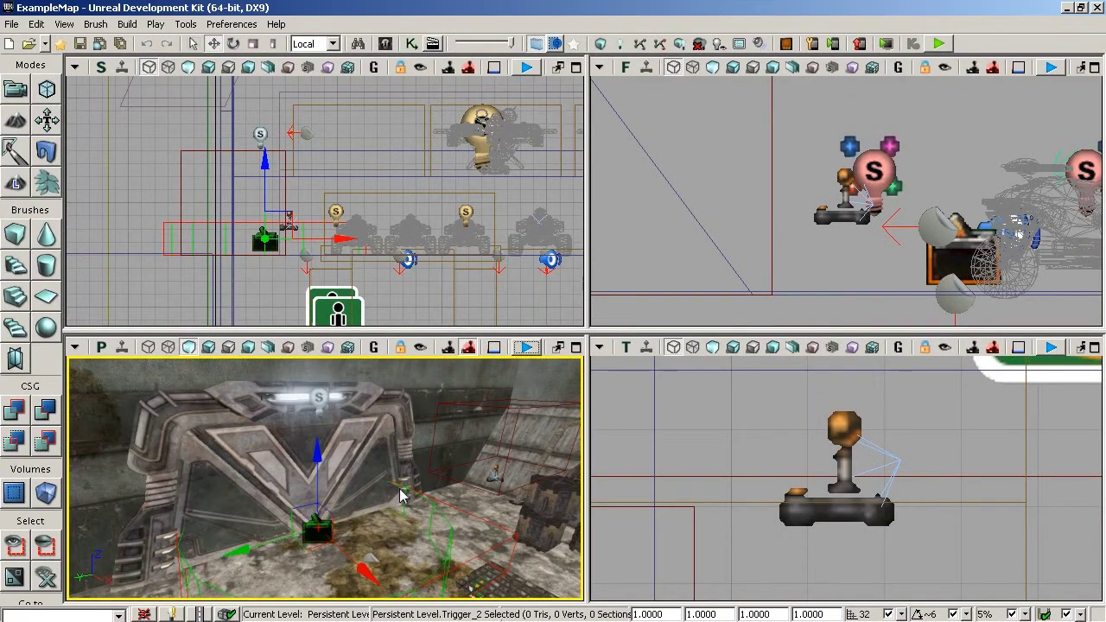
pyautogui.press('w')
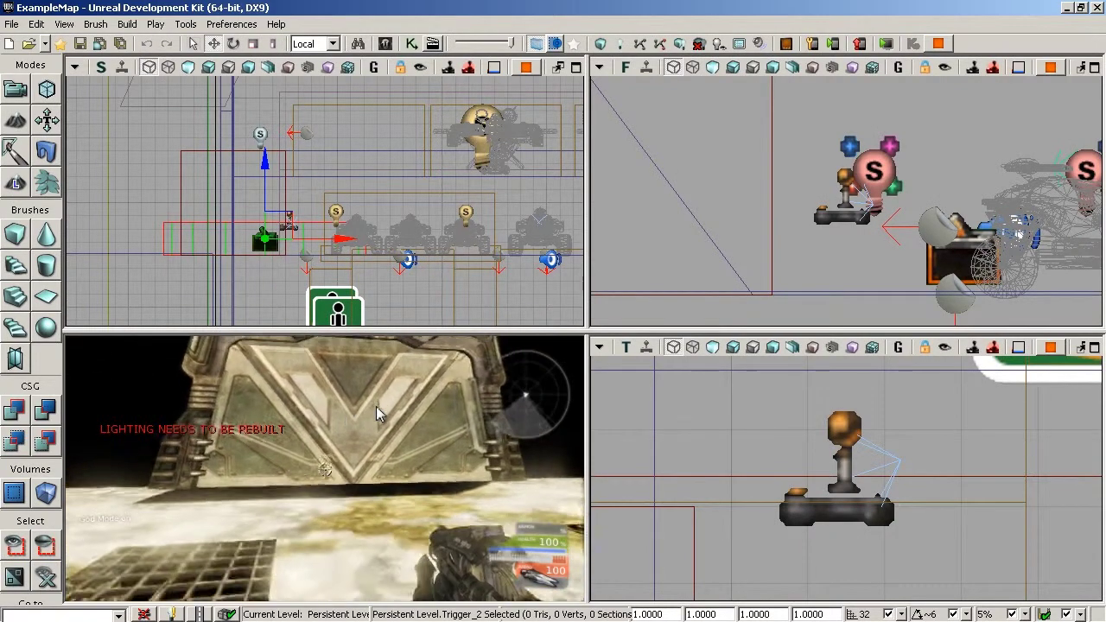
pyautogui.press('w')
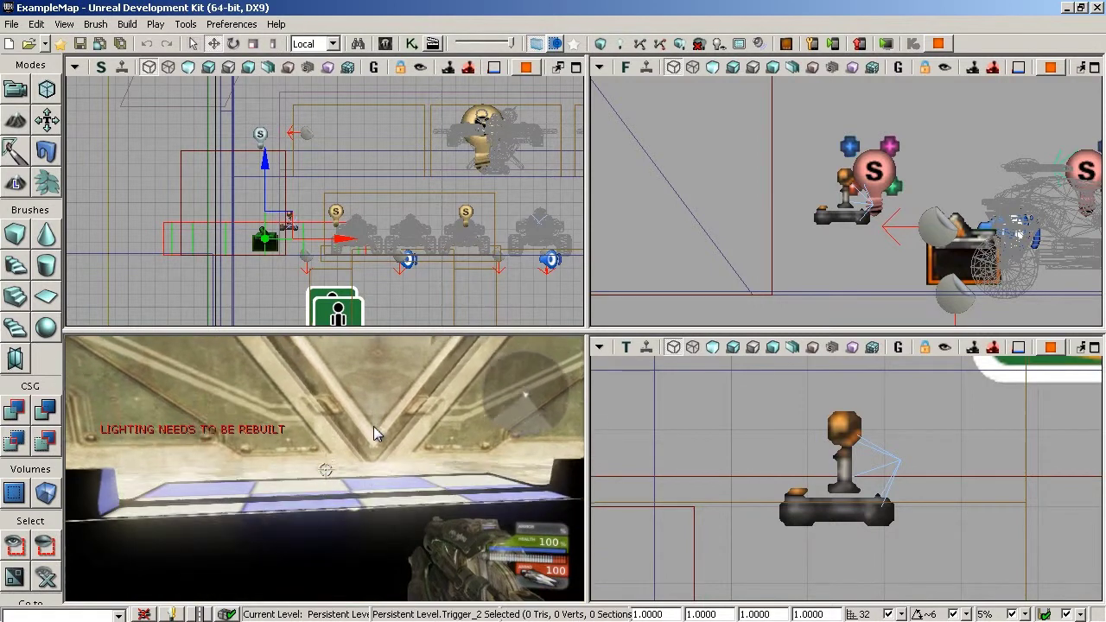
pyautogui.press('s')
pyautogui.press('s')
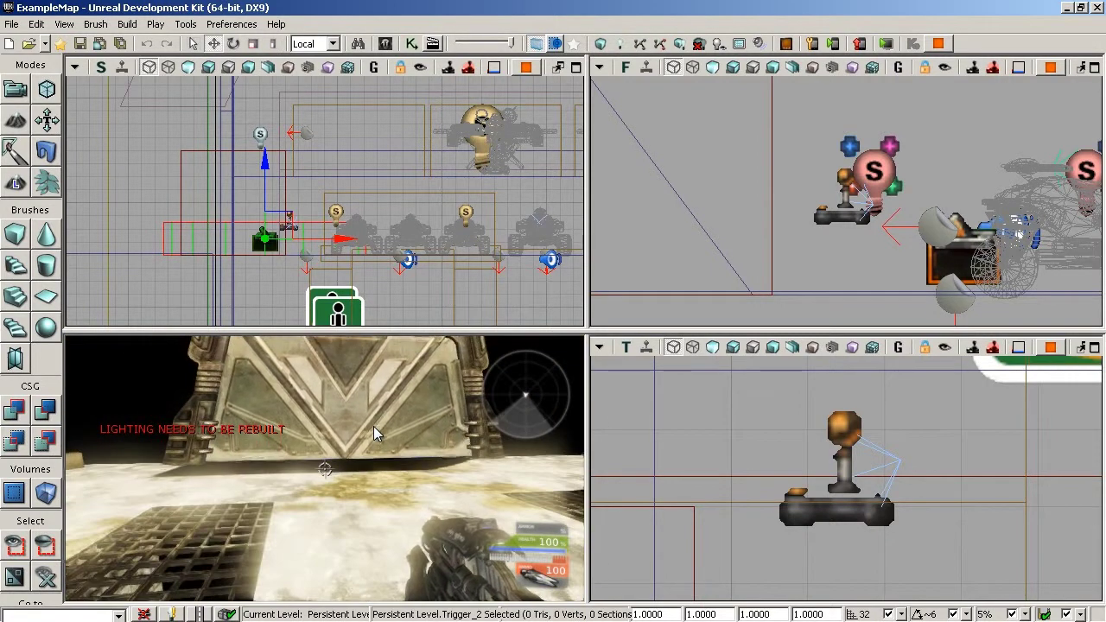
pyautogui.press('Escape')
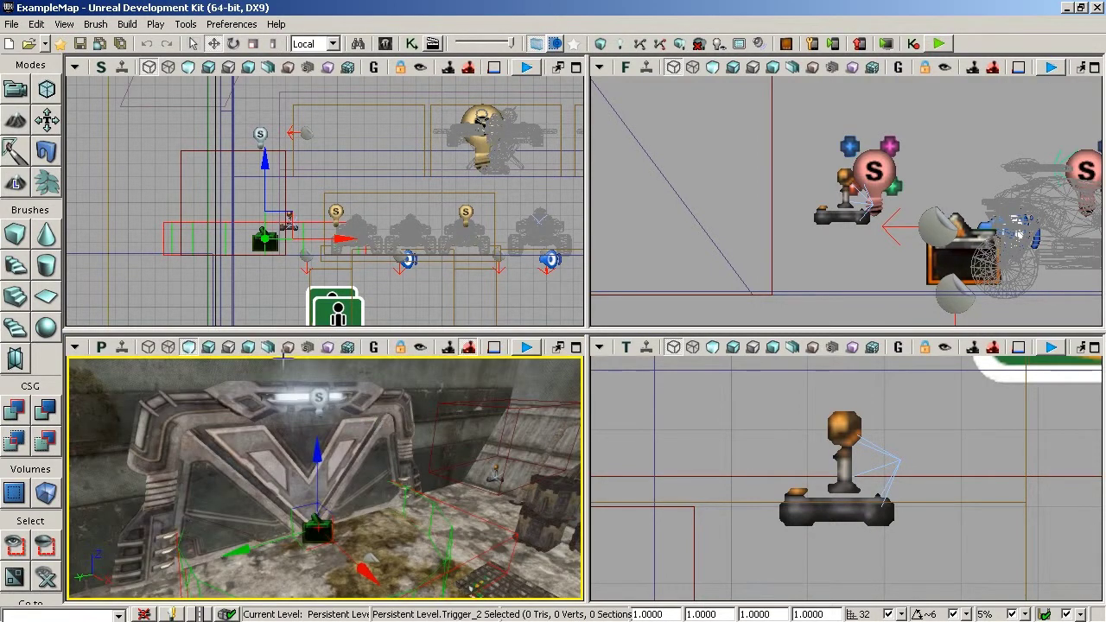
# Step: Open Kismet, restore its window to a smaller size, and close it
pyautogui.click(412, 44)
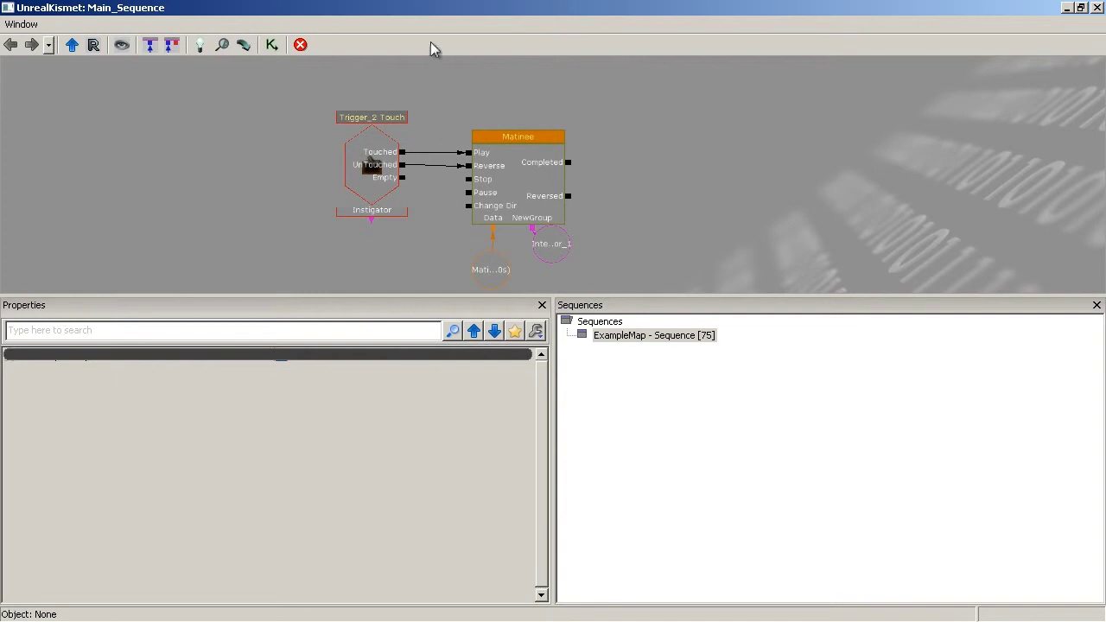
pyautogui.doubleClick(577, 13)
pyautogui.click(844, 92)
# Step: Select the grated metal panel near the door and locate its static mesh in a maximized Content Browser
pyautogui.moveTo(461, 501); pyautogui.dragTo(474, 522, button='right')
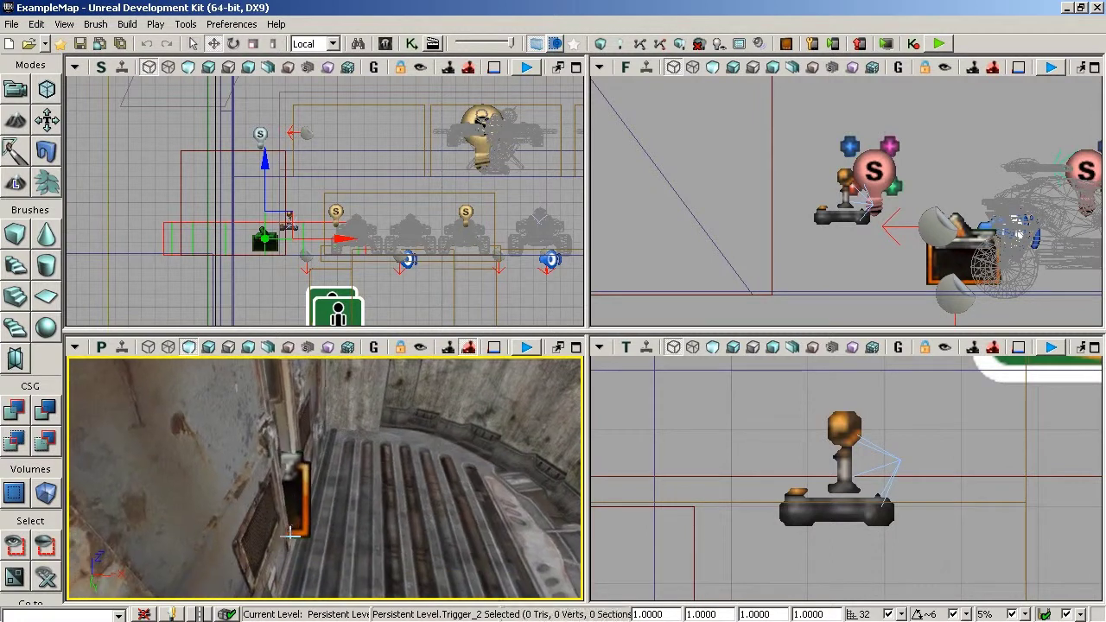
pyautogui.moveTo(412, 519); pyautogui.dragTo(534, 547)
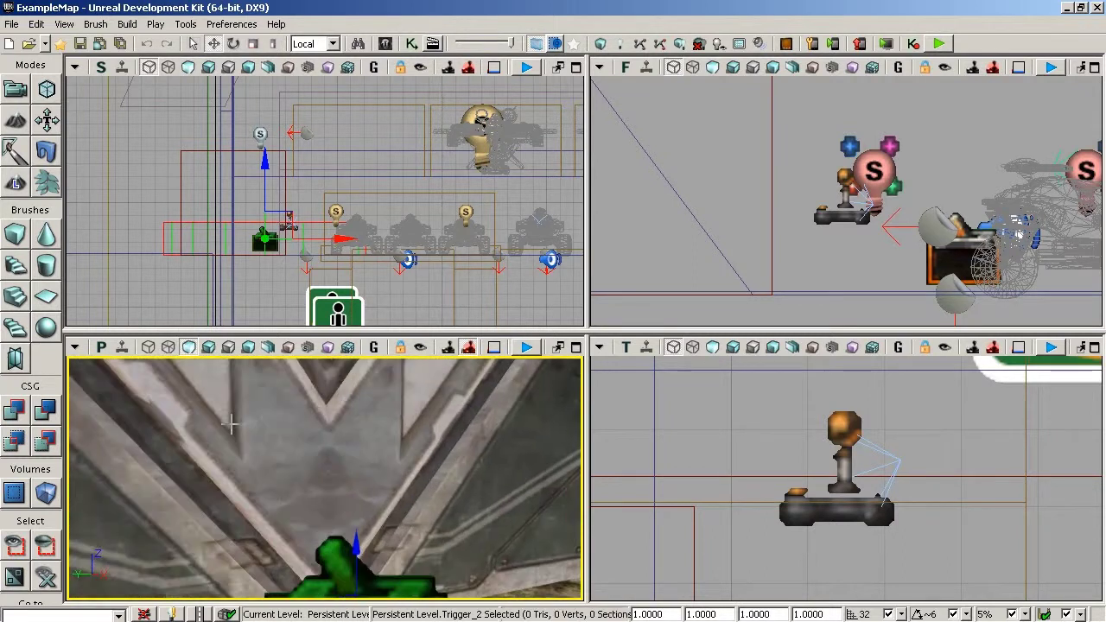
pyautogui.moveTo(585, 537); pyautogui.dragTo(585, 579, button='right')
pyautogui.moveTo(585, 577); pyautogui.dragTo(584, 441)
pyautogui.moveTo(583, 441); pyautogui.dragTo(302, 489, button='right')
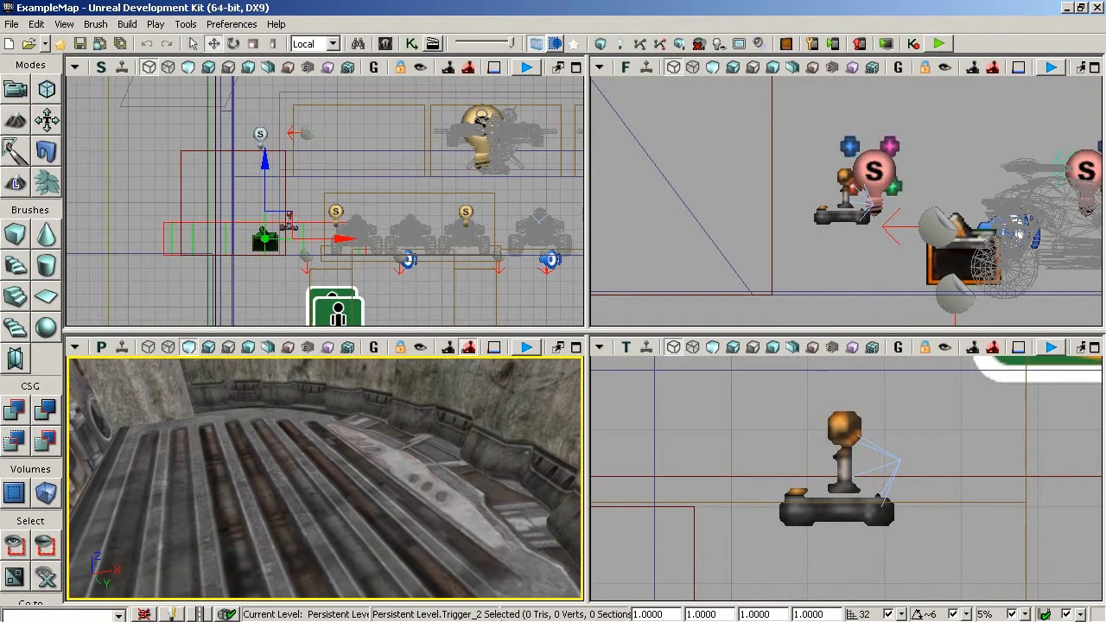
pyautogui.click(302, 489)
pyautogui.rightClick(272, 505)
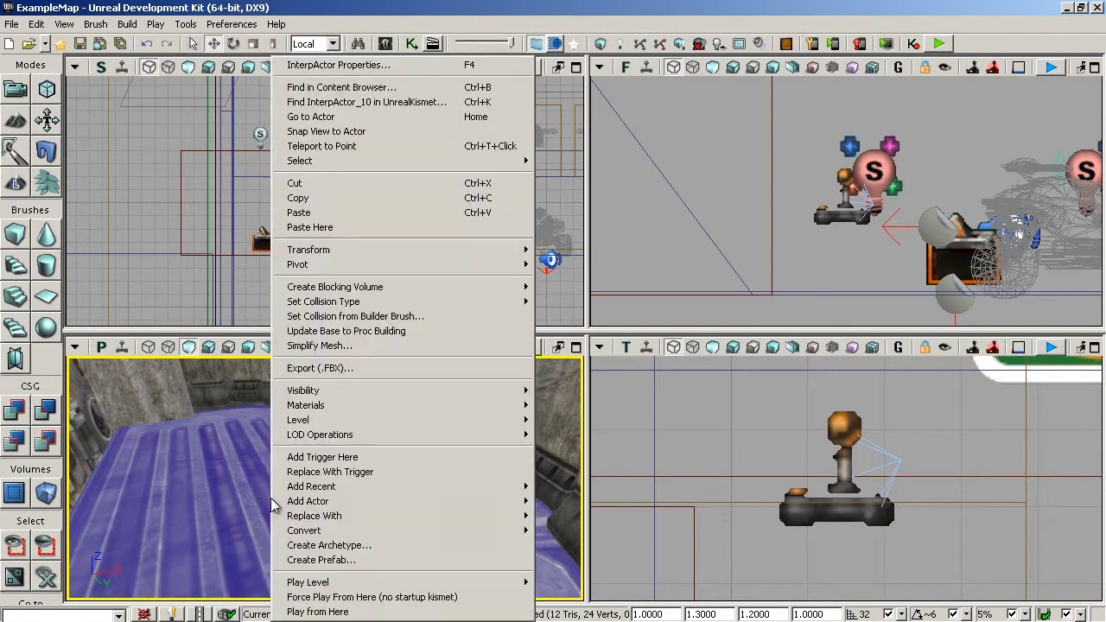
pyautogui.click(410, 88)
pyautogui.doubleClick(604, 125)
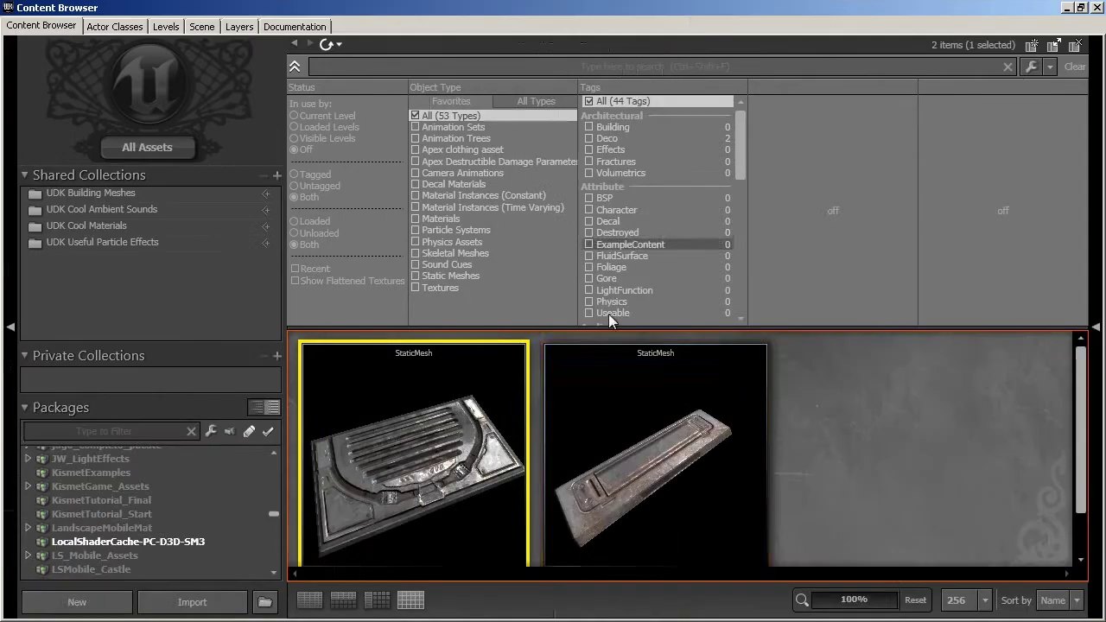
# Step: Place the S_LT_Bridge_SM_Bridgepanel01g static mesh on the open ground near the door and close the Content Browser
pyautogui.click(596, 441)
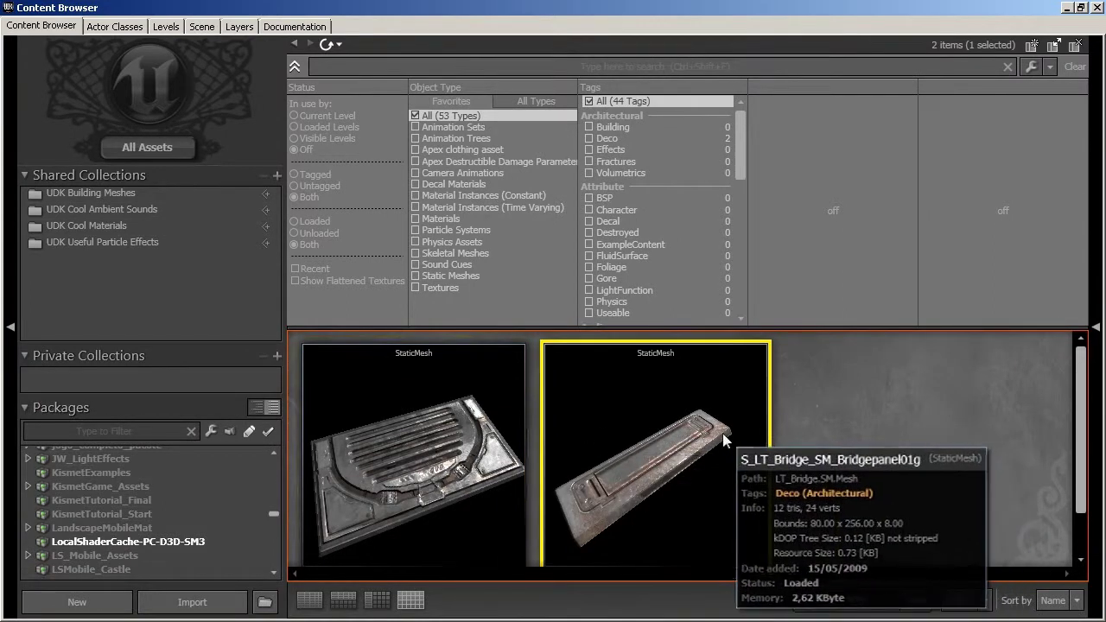
pyautogui.scroll(-1, 722, 432)
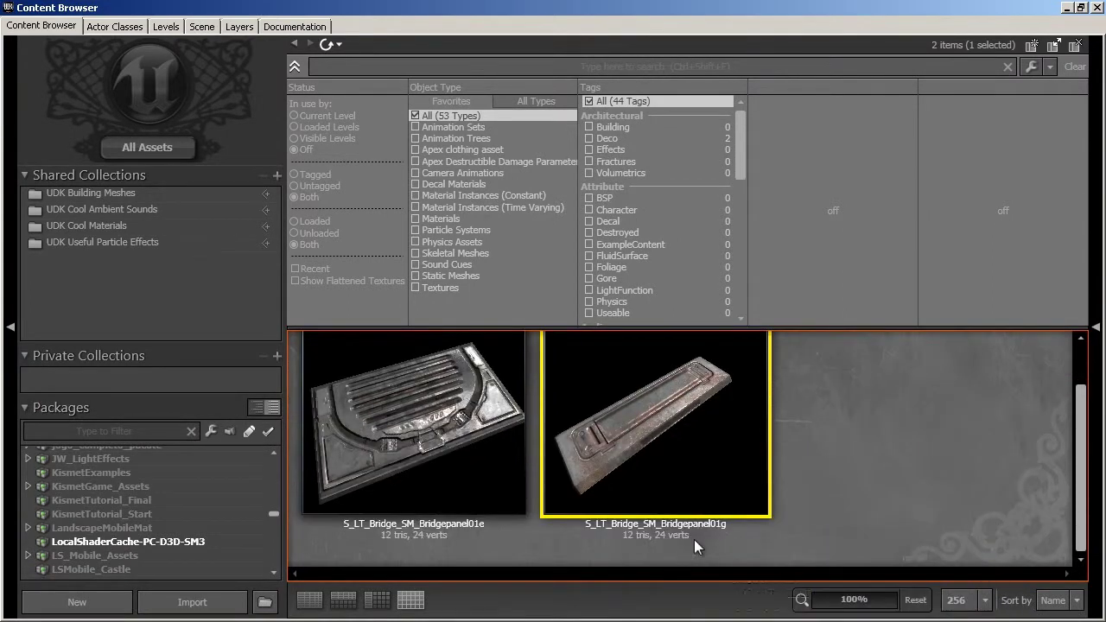
pyautogui.moveTo(529, 10); pyautogui.dragTo(774, 40)
pyautogui.moveTo(335, 442); pyautogui.dragTo(553, 609, button='right')
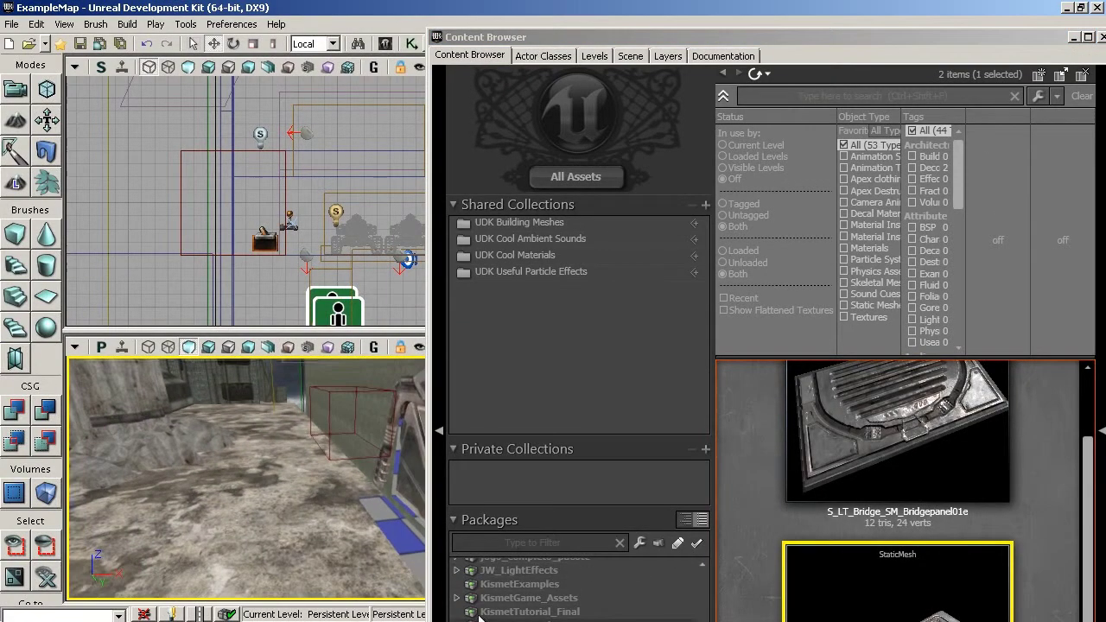
pyautogui.rightClick(226, 523)
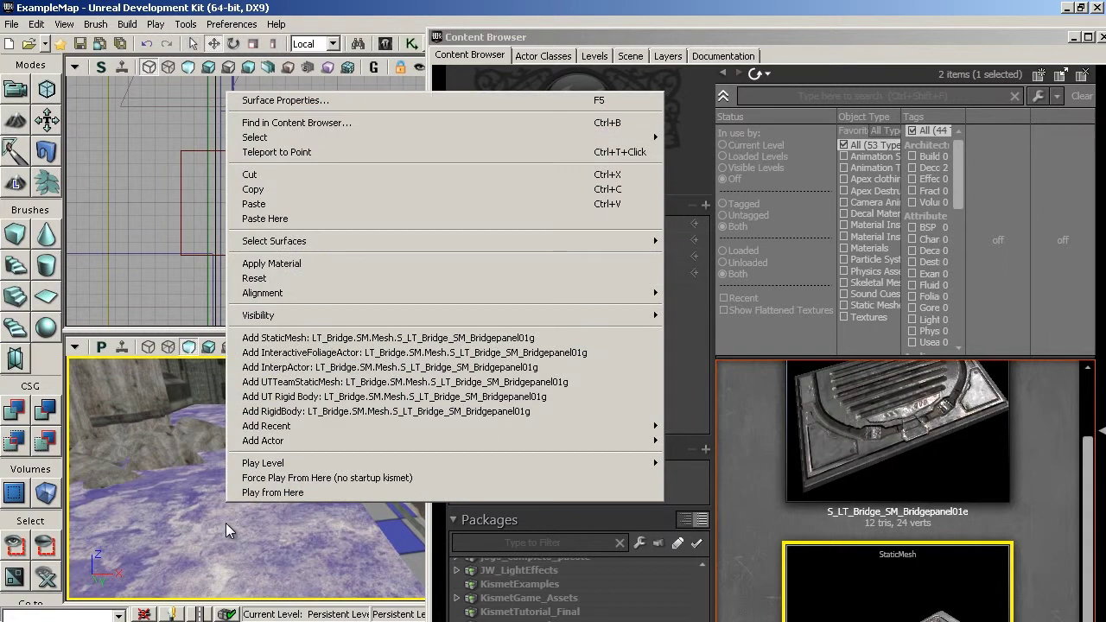
pyautogui.click(366, 343)
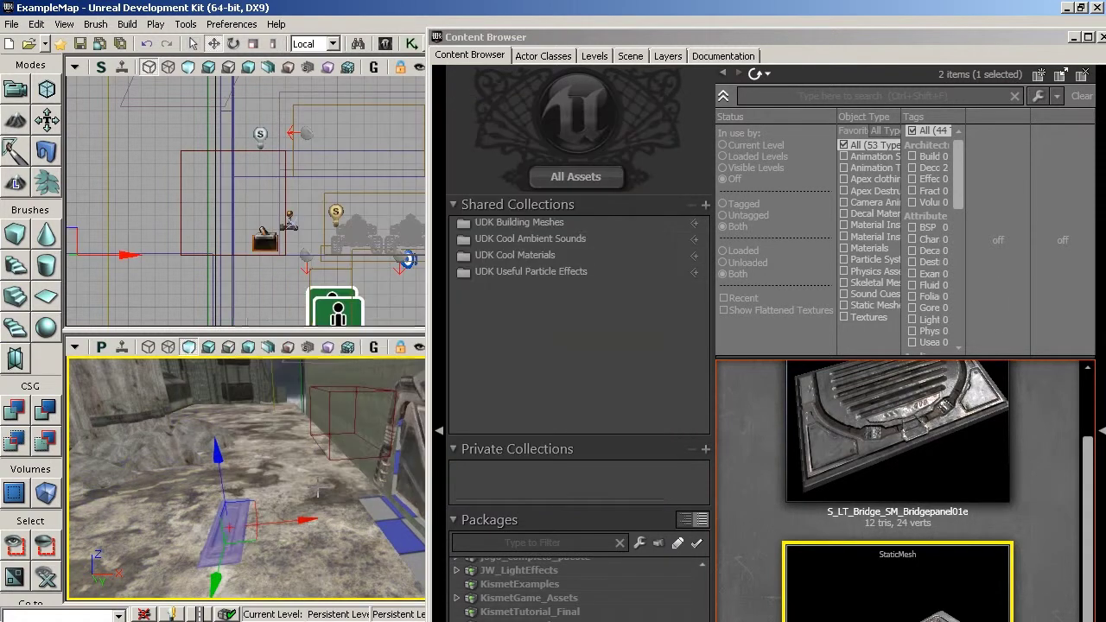
pyautogui.moveTo(976, 37); pyautogui.dragTo(705, 59)
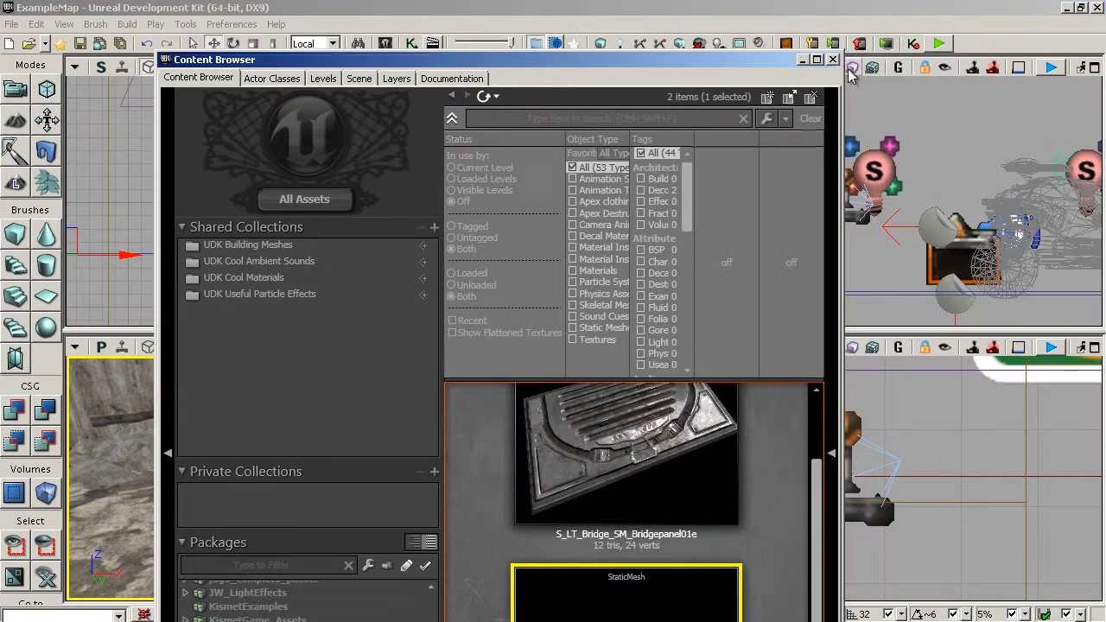
pyautogui.click(834, 61)
# Step: Convert the placed bridge panel from a StaticMeshActor to a Mover
pyautogui.moveTo(399, 461); pyautogui.dragTo(283, 471, button='right')
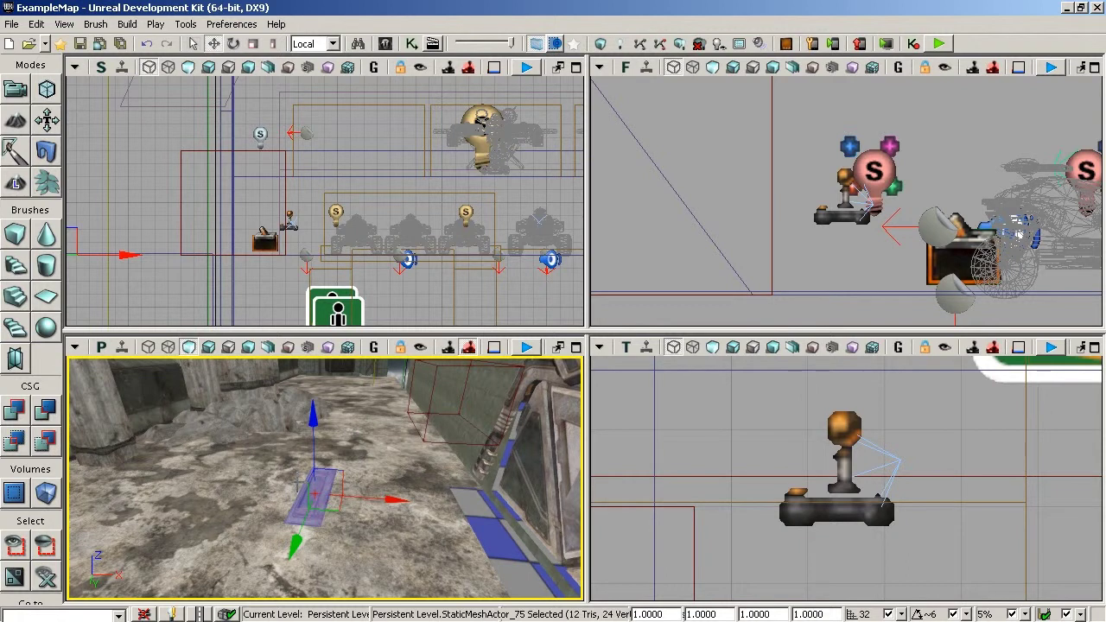
pyautogui.rightClick(298, 466)
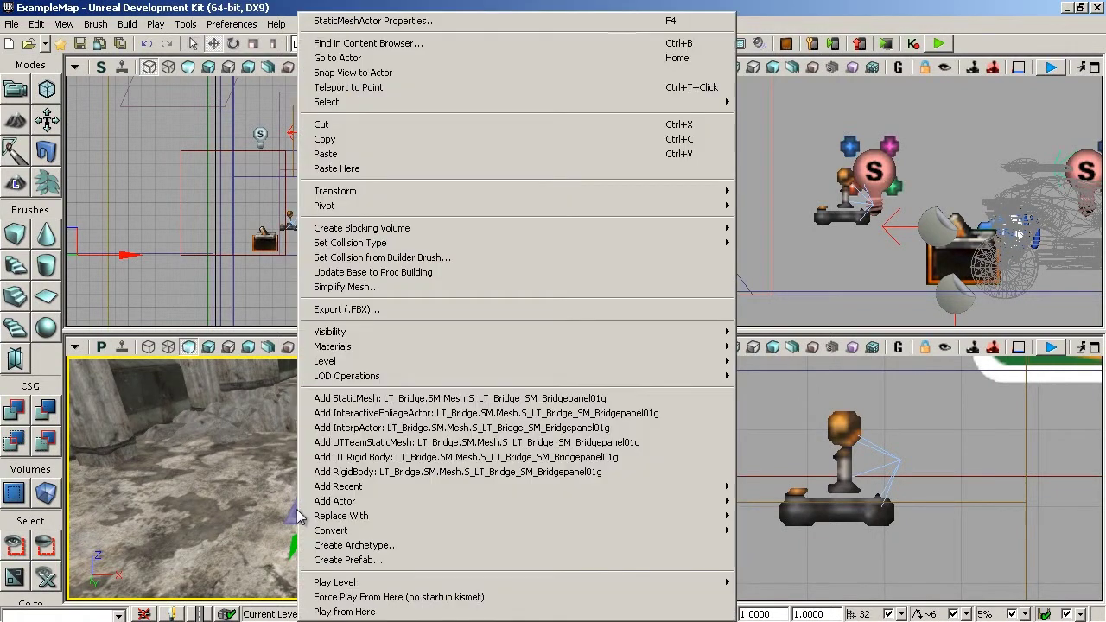
pyautogui.moveTo(530, 533)
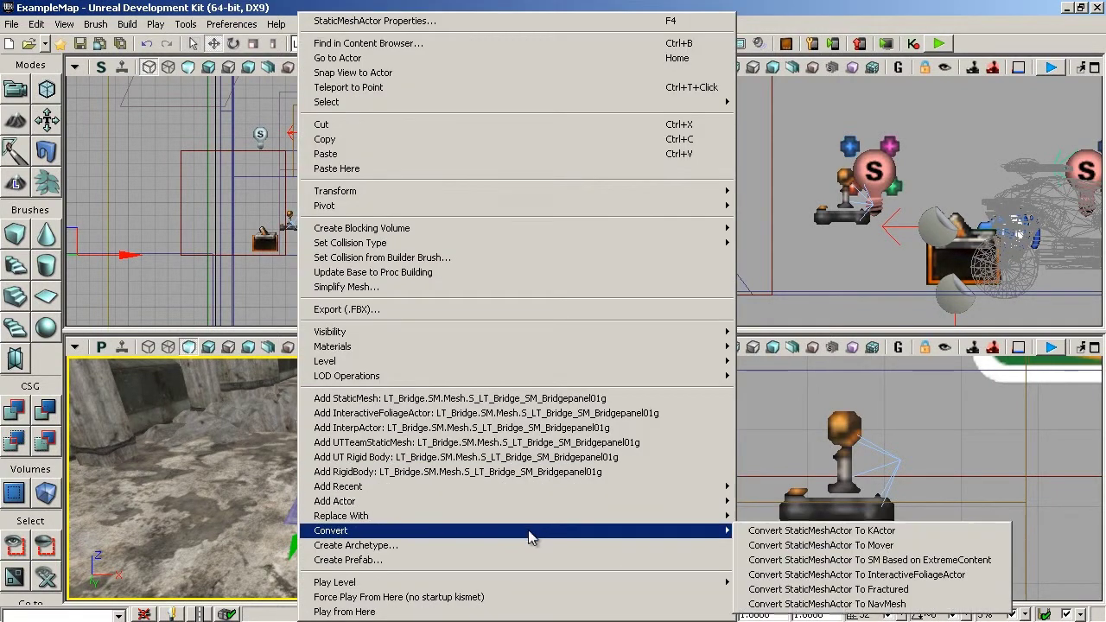
pyautogui.click(915, 545)
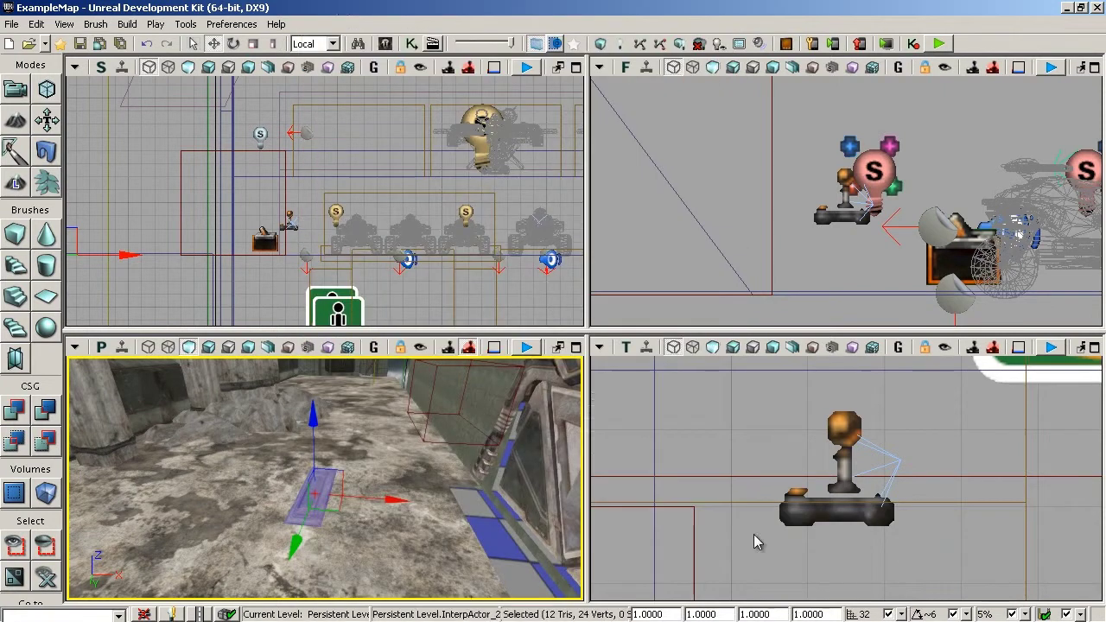
# Step: Open Kismet and place its window beside the perspective viewport, with the empty graph area in view
pyautogui.moveTo(392, 462); pyautogui.dragTo(312, 454, button='right')
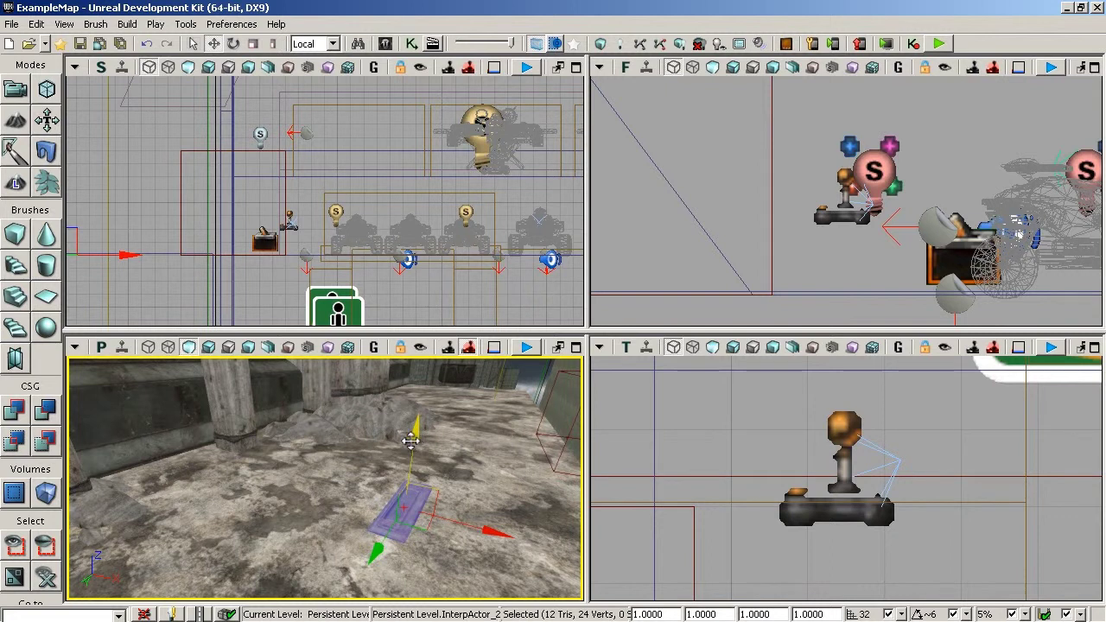
pyautogui.click(413, 45)
pyautogui.moveTo(424, 91); pyautogui.dragTo(982, 2)
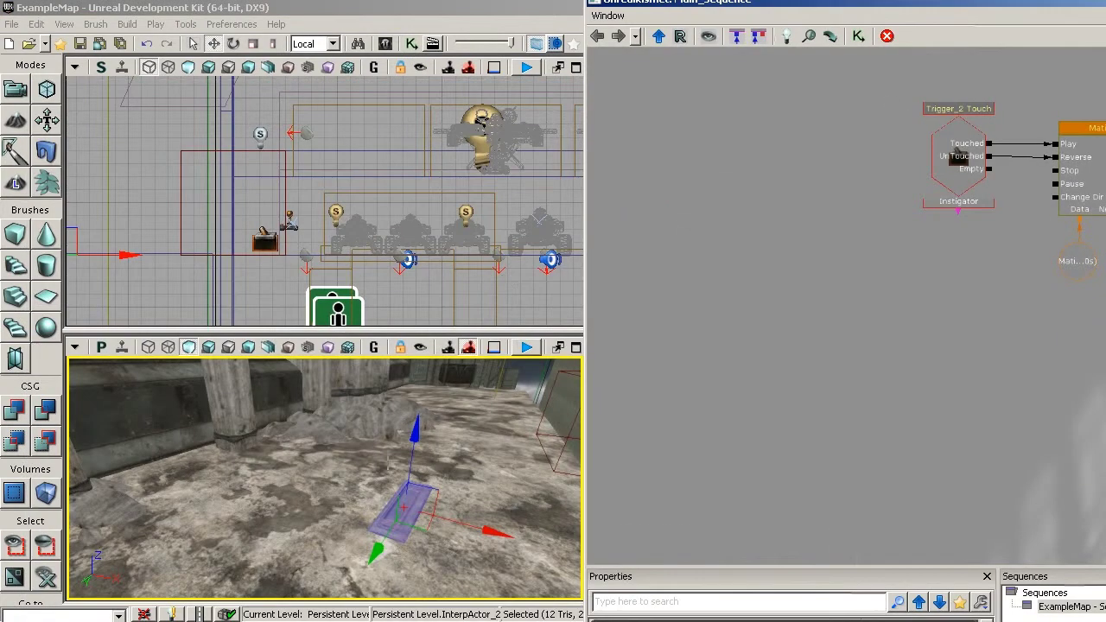
pyautogui.scroll(2, 864, 292)
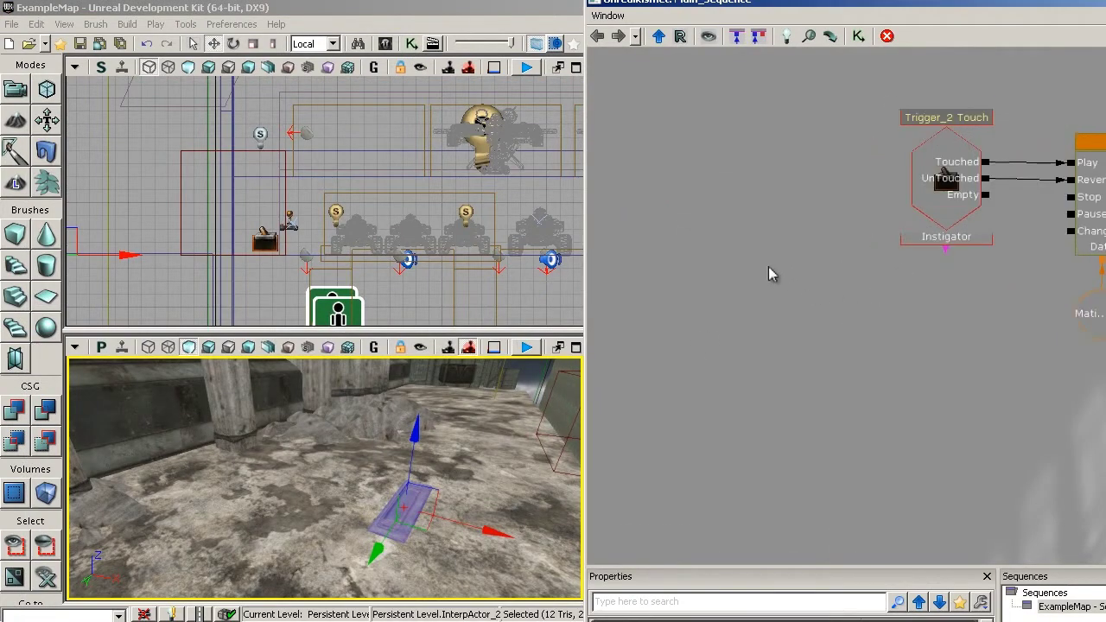
# Step: Create a Mover event using the bridge panel InterpActor_2 below the trigger sequence, and inspect its event and Matinee nodes
pyautogui.rightClick(739, 287)
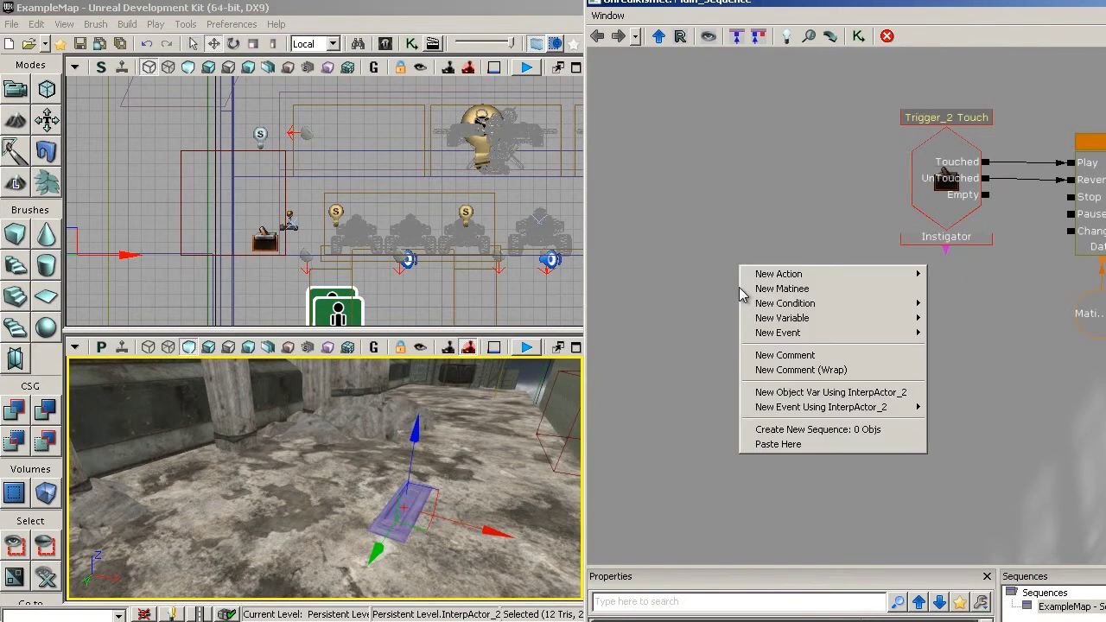
pyautogui.moveTo(838, 417)
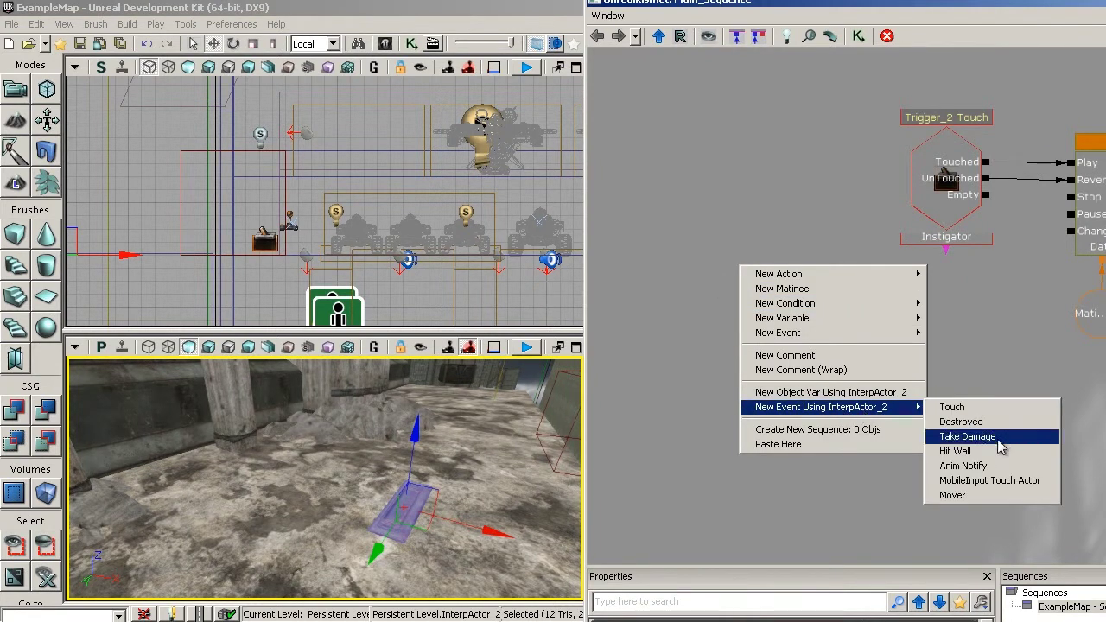
pyautogui.click(951, 495)
pyautogui.click(781, 244)
pyautogui.click(786, 344)
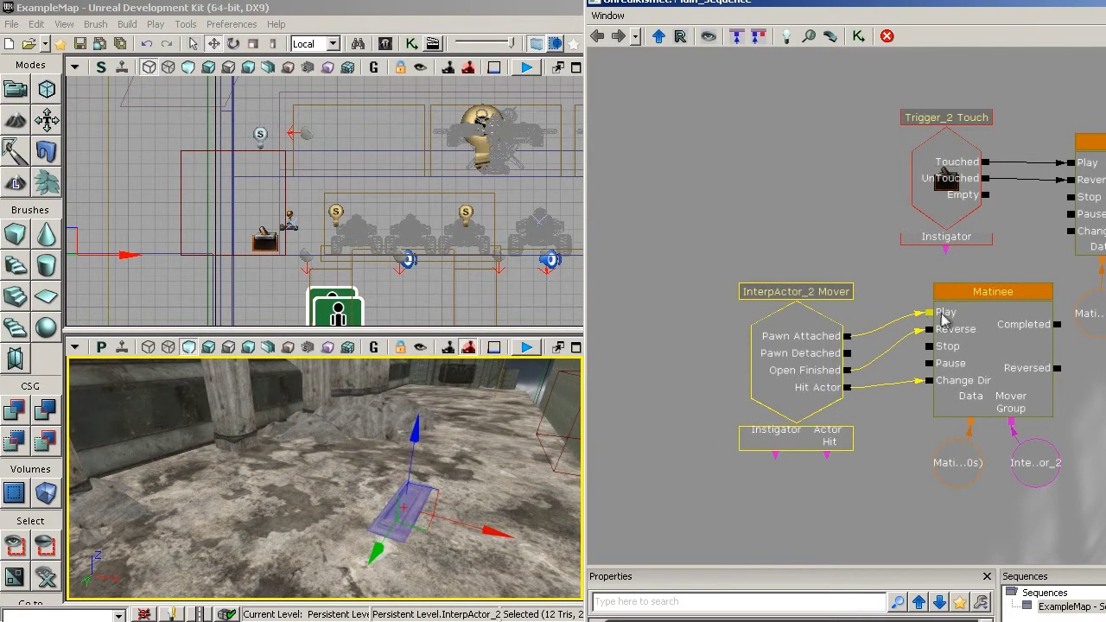
pyautogui.click(956, 345)
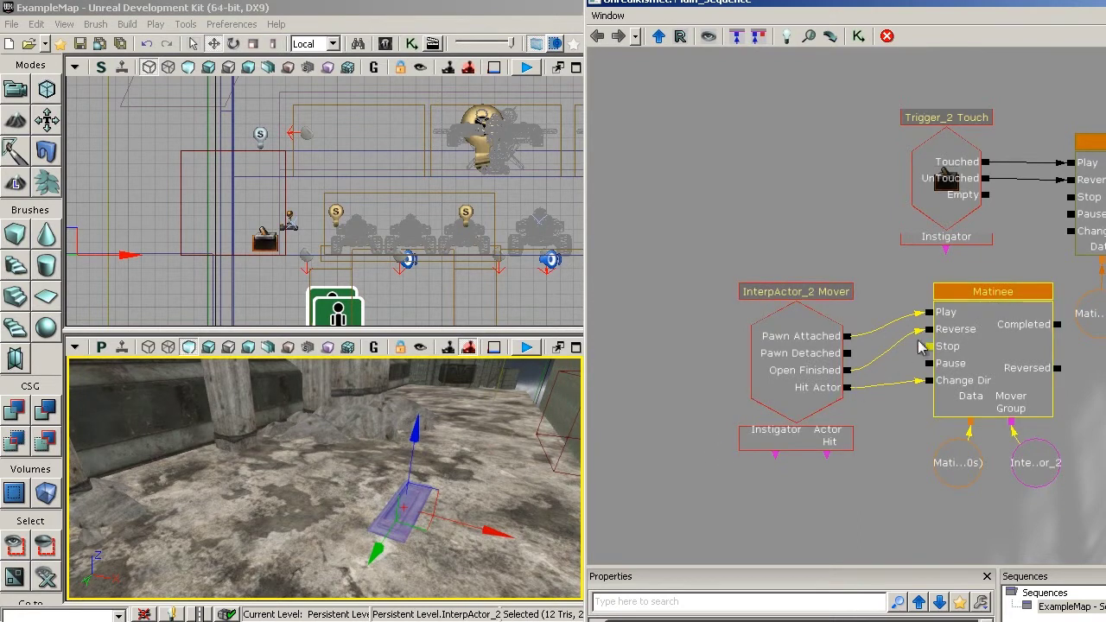
# Step: Open the mover's Matinee and add keys to the Movement track at 0 and 5 seconds
pyautogui.doubleClick(988, 322)
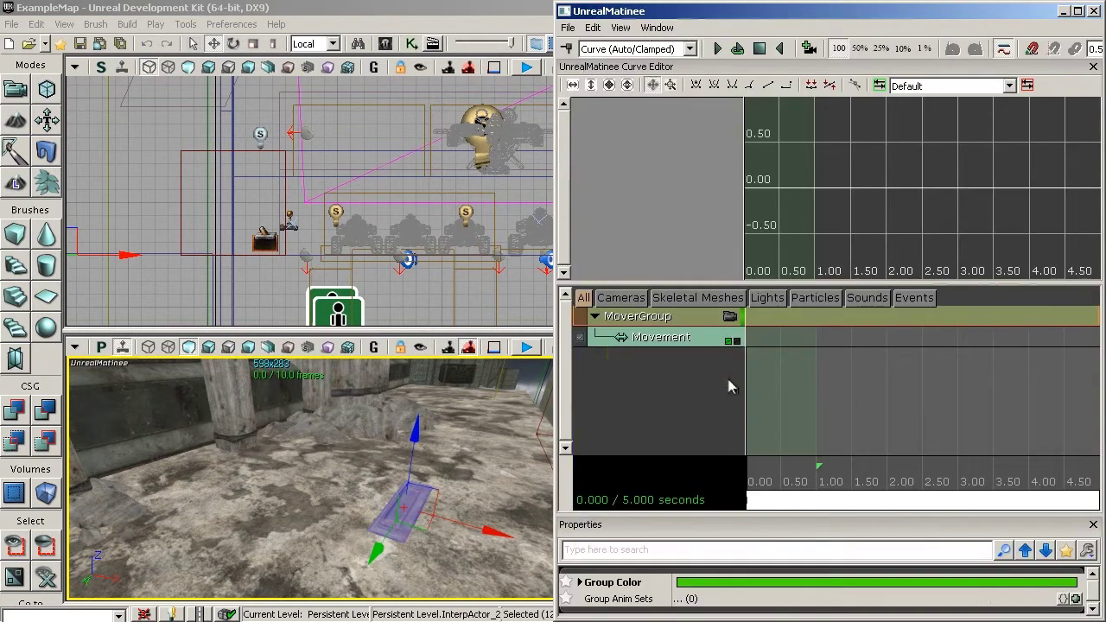
pyautogui.click(665, 342)
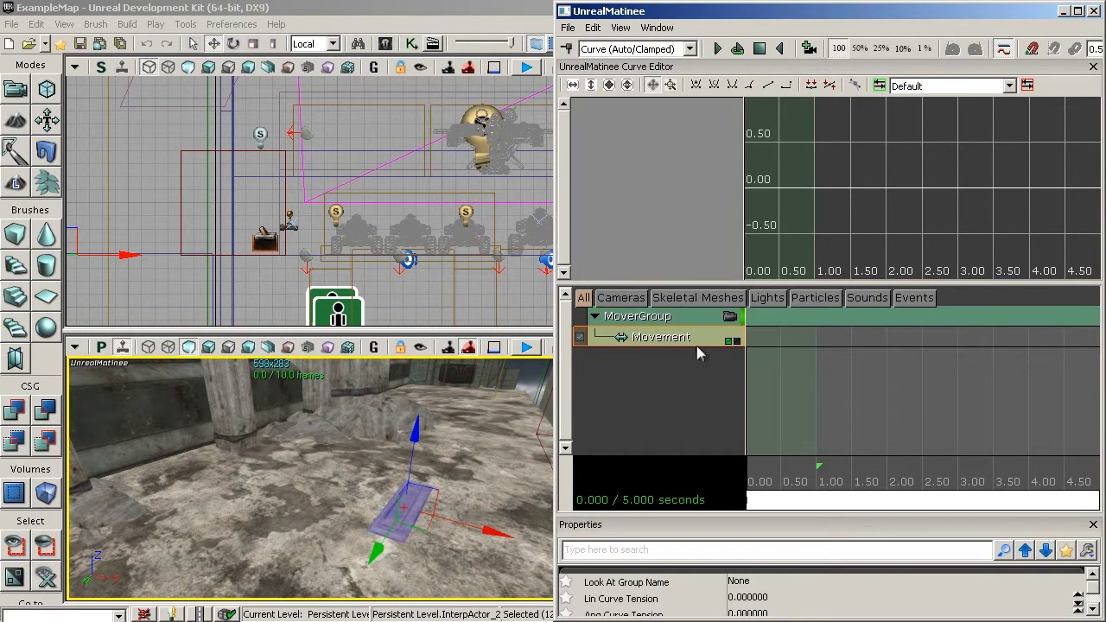
pyautogui.moveTo(764, 472); pyautogui.dragTo(762, 473)
pyautogui.scroll(-5, 826, 413)
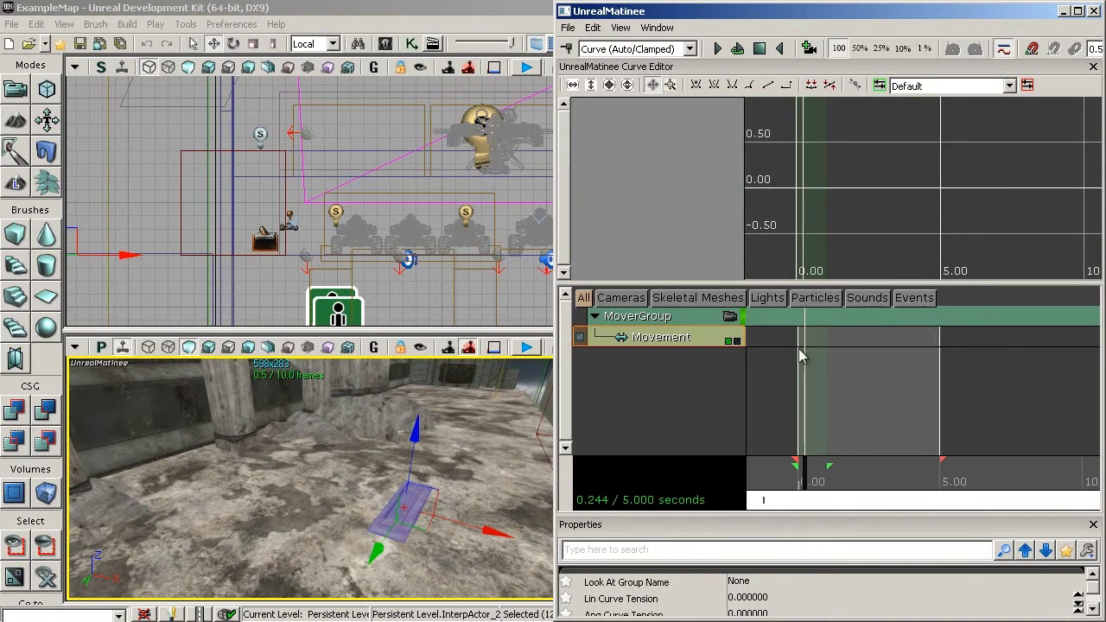
pyautogui.moveTo(816, 486); pyautogui.dragTo(762, 491)
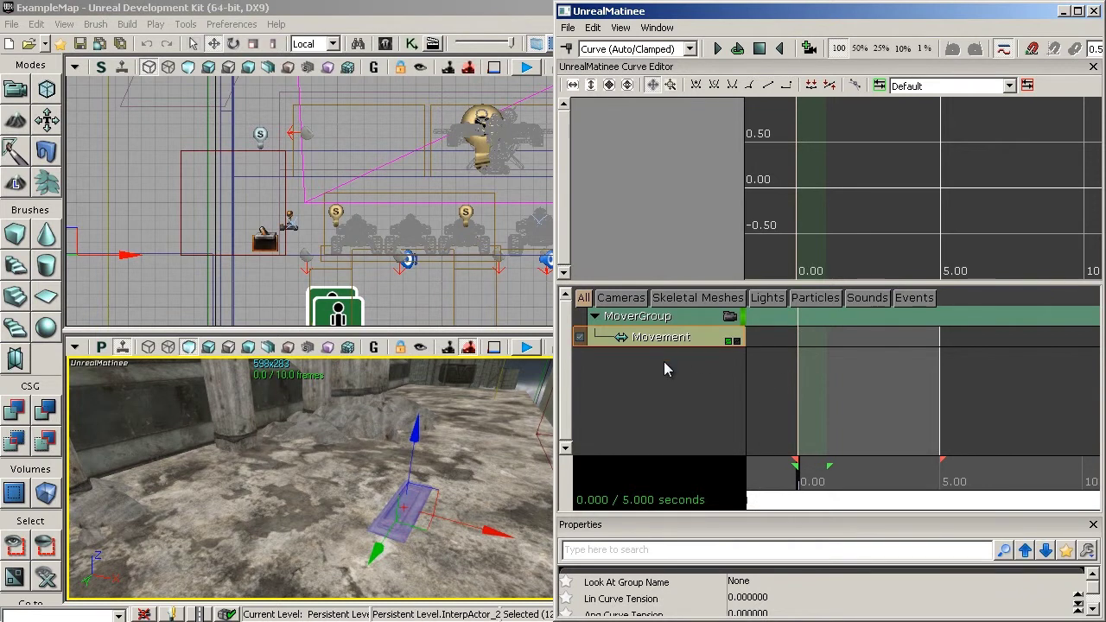
pyautogui.press('Return')
pyautogui.moveTo(823, 482); pyautogui.dragTo(940, 480)
pyautogui.press('Return')
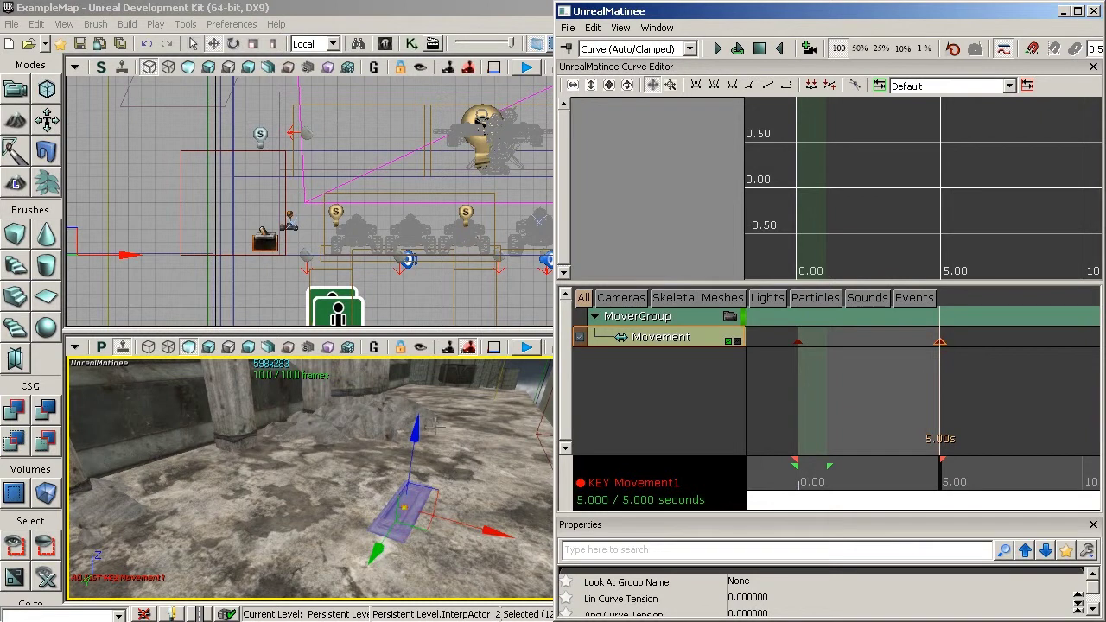
# Step: Raise the bridge panel vertically at the 5-second key, scrub the timeline to preview the lift, and close Matinee
pyautogui.moveTo(420, 444); pyautogui.dragTo(419, 285)
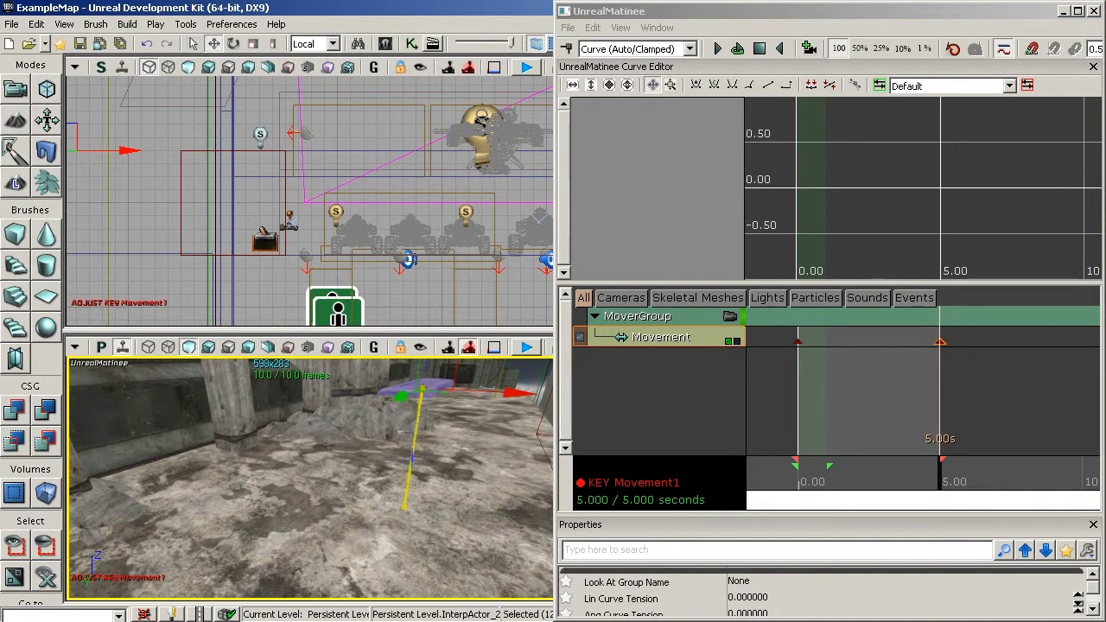
pyautogui.moveTo(940, 493); pyautogui.dragTo(855, 499)
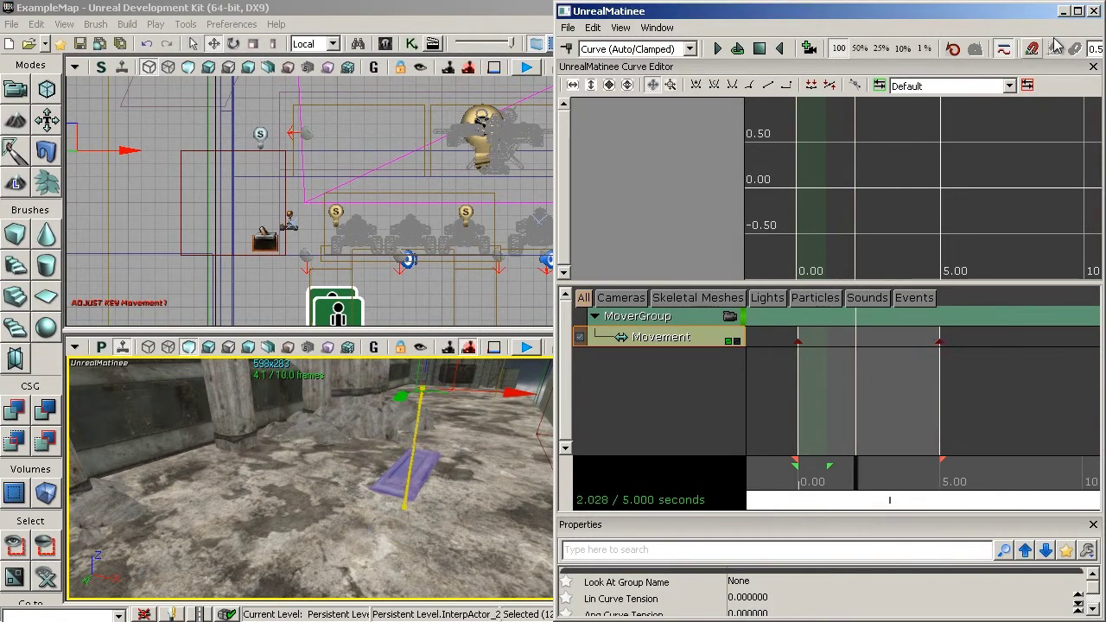
pyautogui.click(1094, 12)
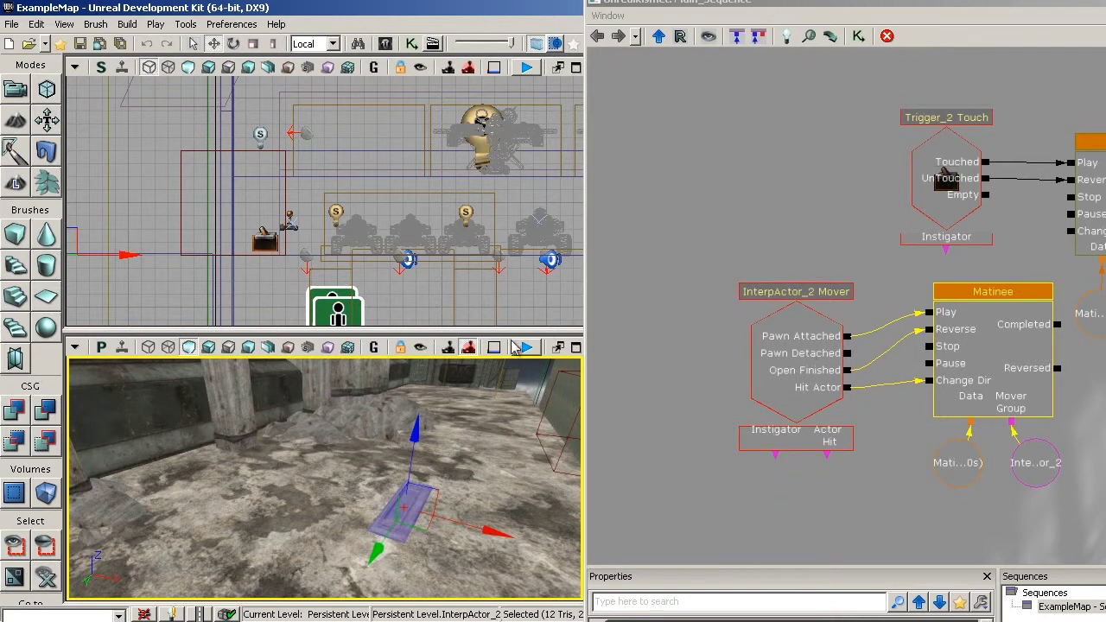
# Step: Briefly play the level in the perspective viewport and return to the editor
pyautogui.hotkey('alt', 'F8')
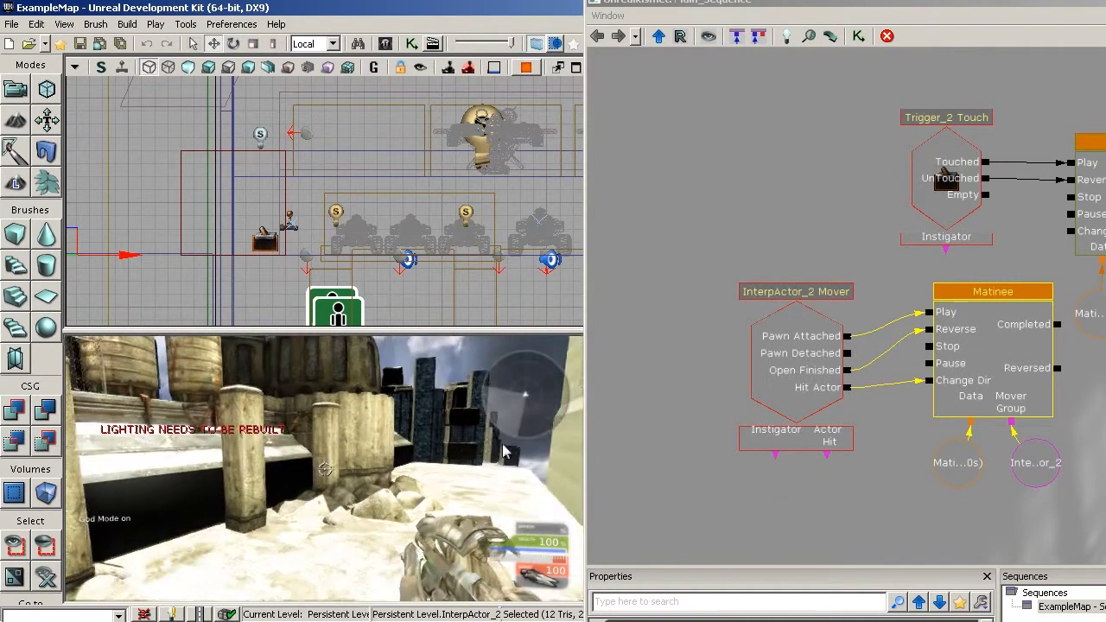
pyautogui.press('Escape')
# Step: Find the bridge panel's static mesh in the Content Browser and close the browser again
pyautogui.rightClick(415, 501)
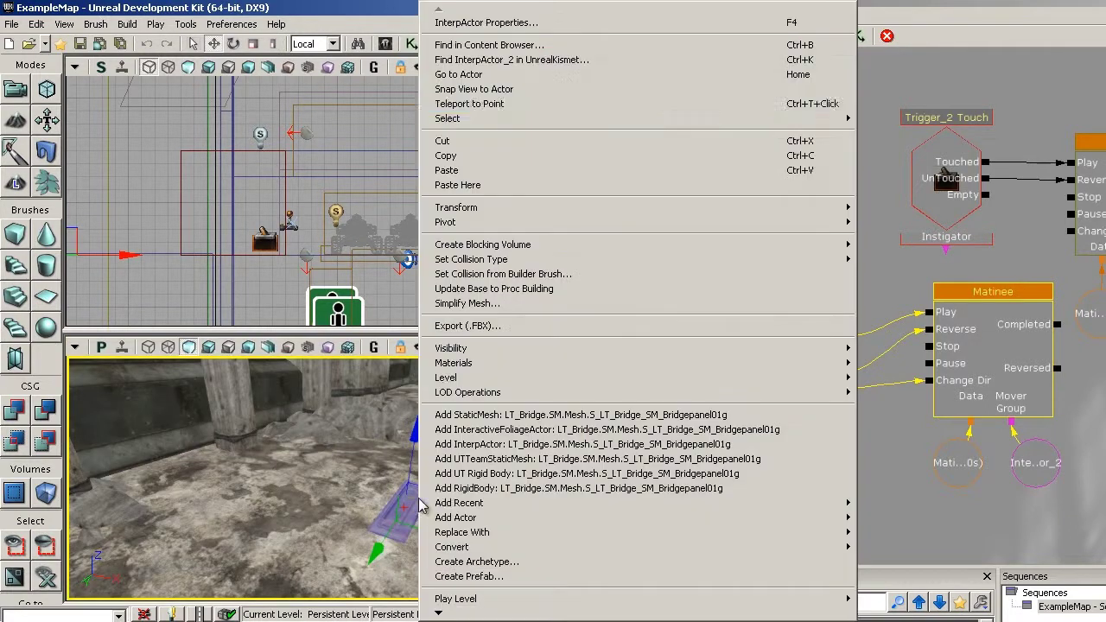
pyautogui.click(527, 40)
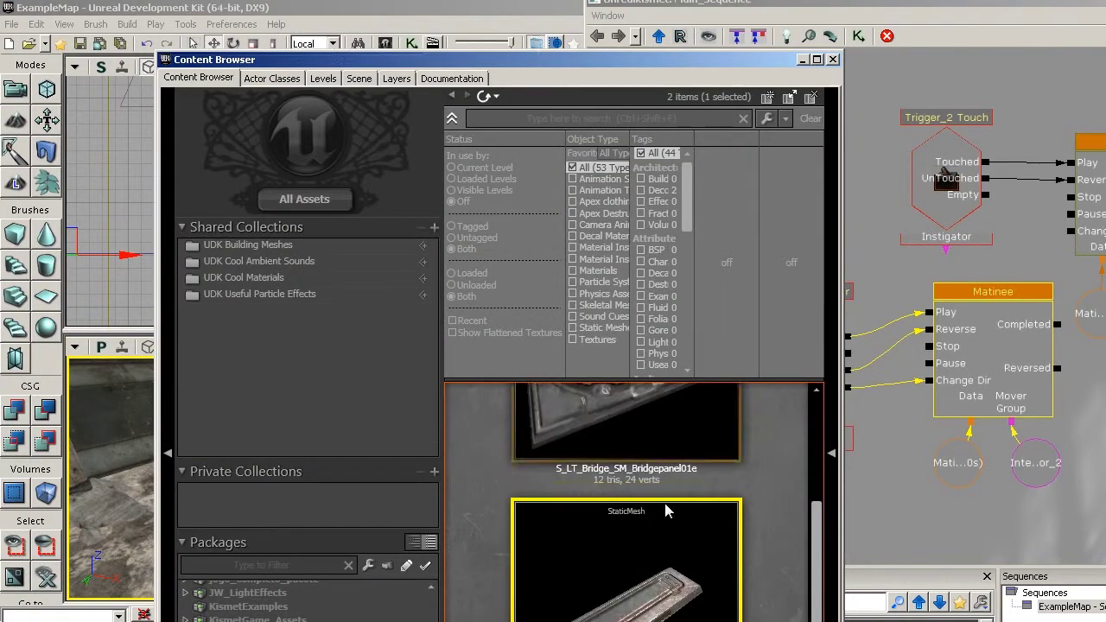
pyautogui.click(833, 62)
pyautogui.moveTo(482, 503); pyautogui.dragTo(582, 490, button='right')
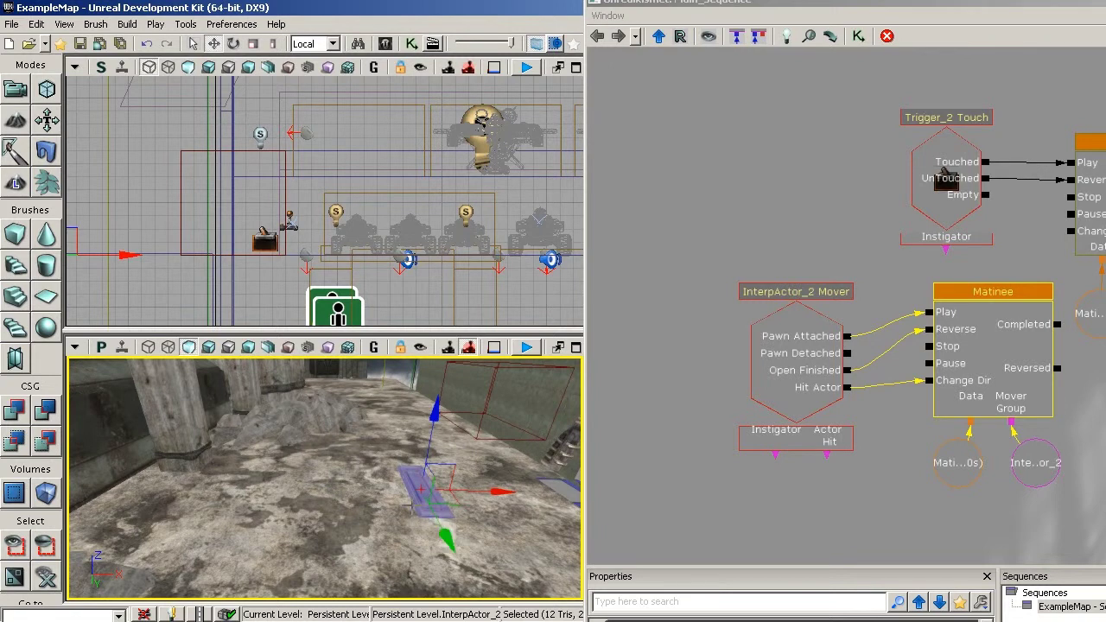
# Step: Find the selected bridge panel's static mesh in the Content Browser and open it in a maximized Static Mesh Editor
pyautogui.rightClick(420, 488)
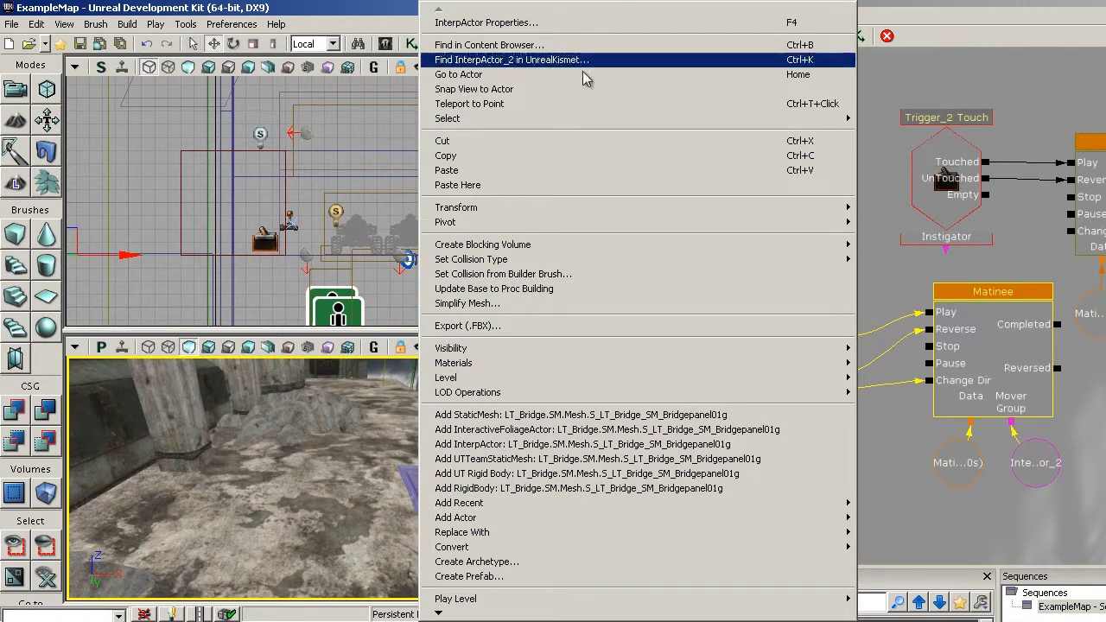
pyautogui.click(527, 47)
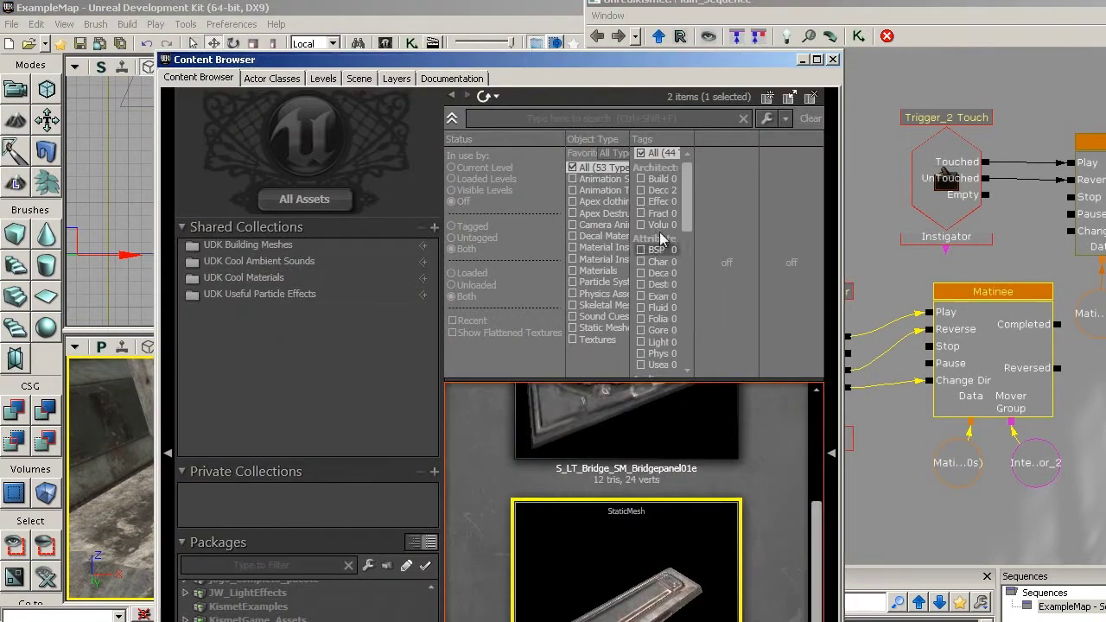
pyautogui.doubleClick(662, 57)
pyautogui.moveTo(626, 422)
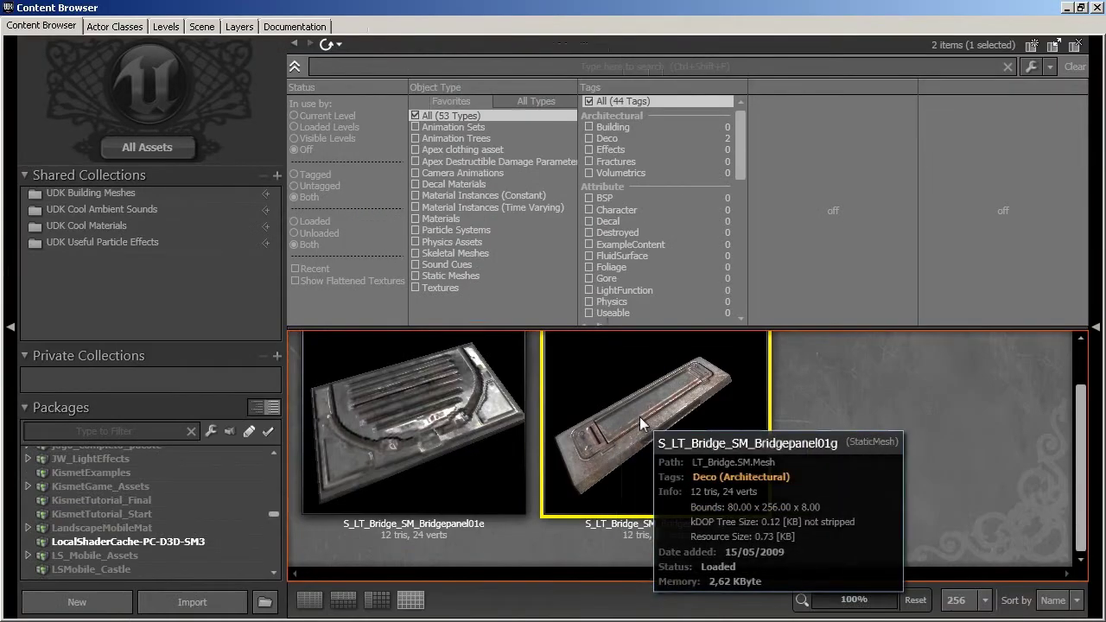
pyautogui.doubleClick(639, 417)
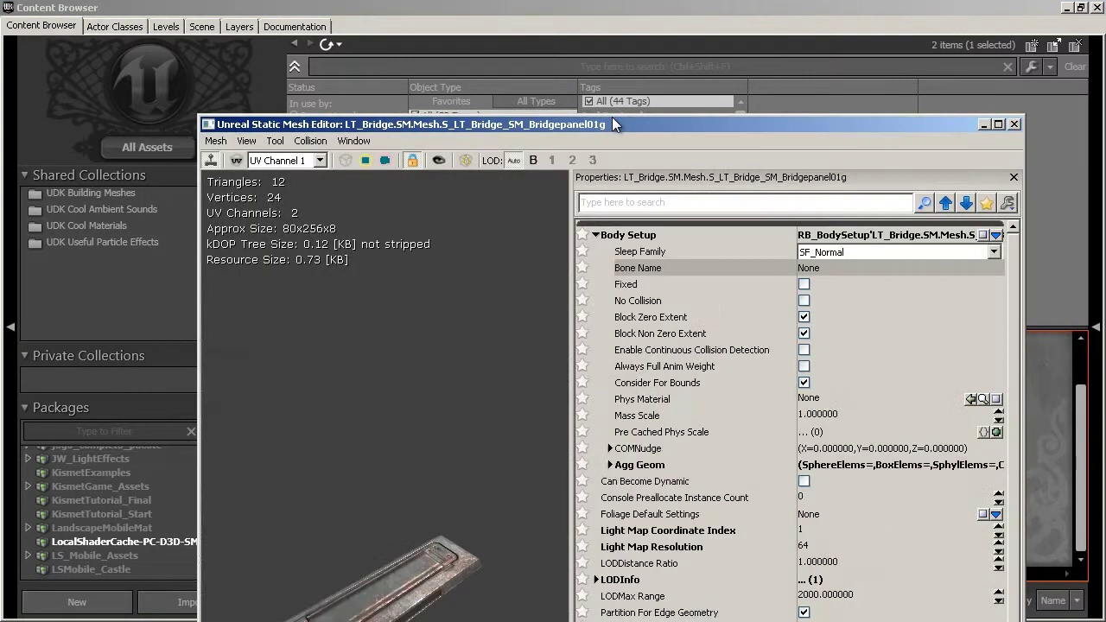
pyautogui.doubleClick(611, 119)
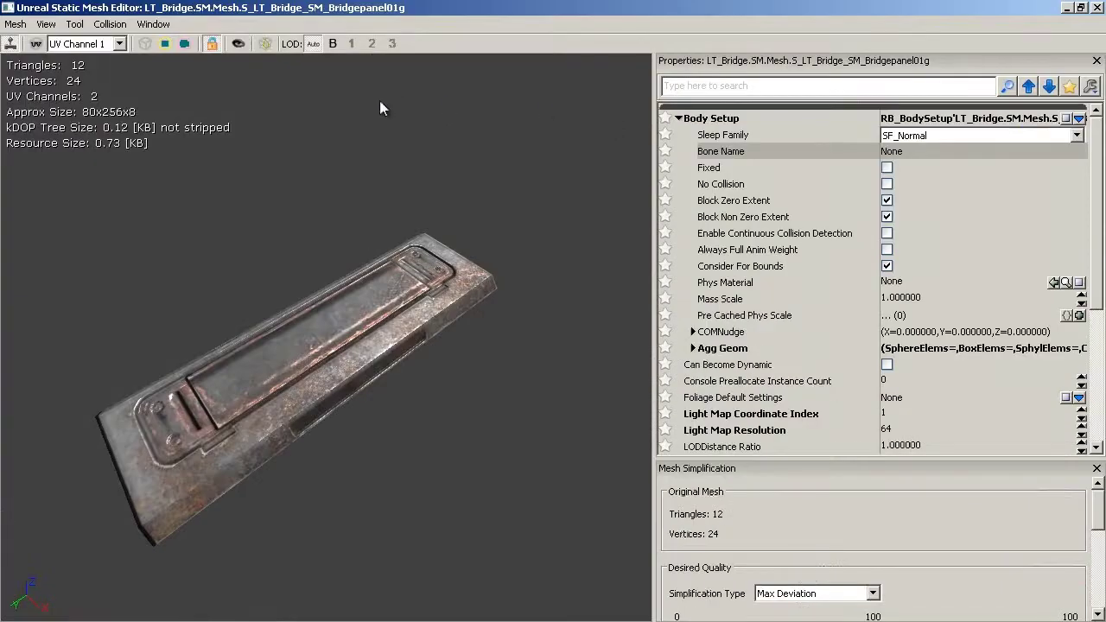
# Step: Show the bridge panel mesh's collision, inspect it from another angle, hide it again and close the mesh editor
pyautogui.click(184, 47)
pyautogui.moveTo(249, 395); pyautogui.dragTo(2, 356)
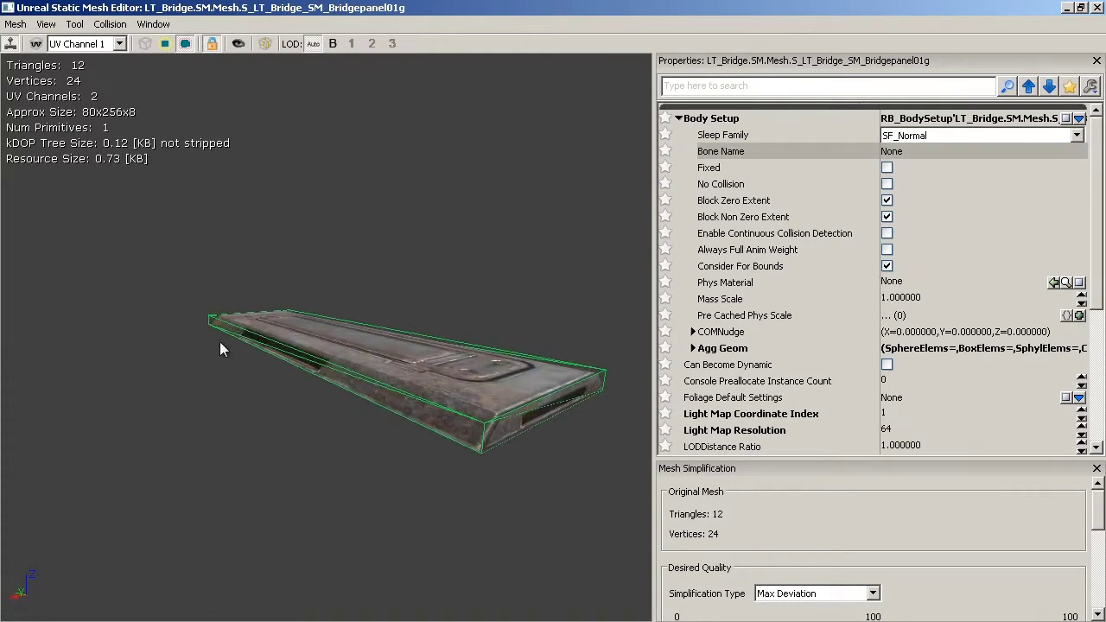
pyautogui.click(184, 43)
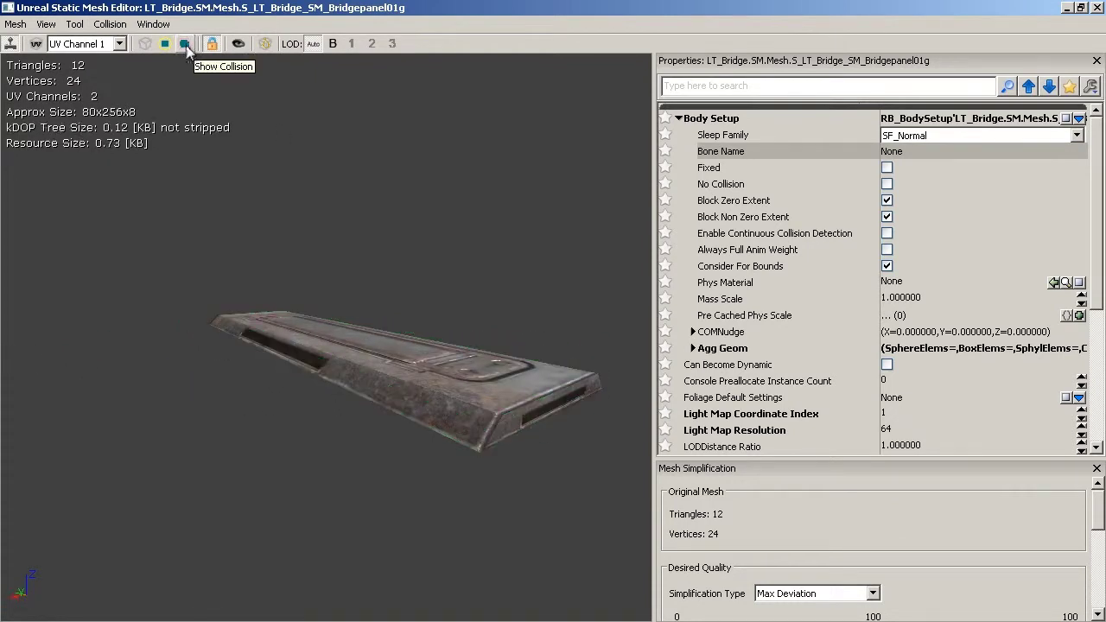
pyautogui.click(1096, 7)
# Step: Set the bridge panel InterpActor's Collision Type to COLLIDE_BlockAll in its properties and close them
pyautogui.moveTo(596, 13); pyautogui.dragTo(872, 19)
pyautogui.moveTo(395, 446); pyautogui.dragTo(480, 454, button='right')
pyautogui.press('F4')
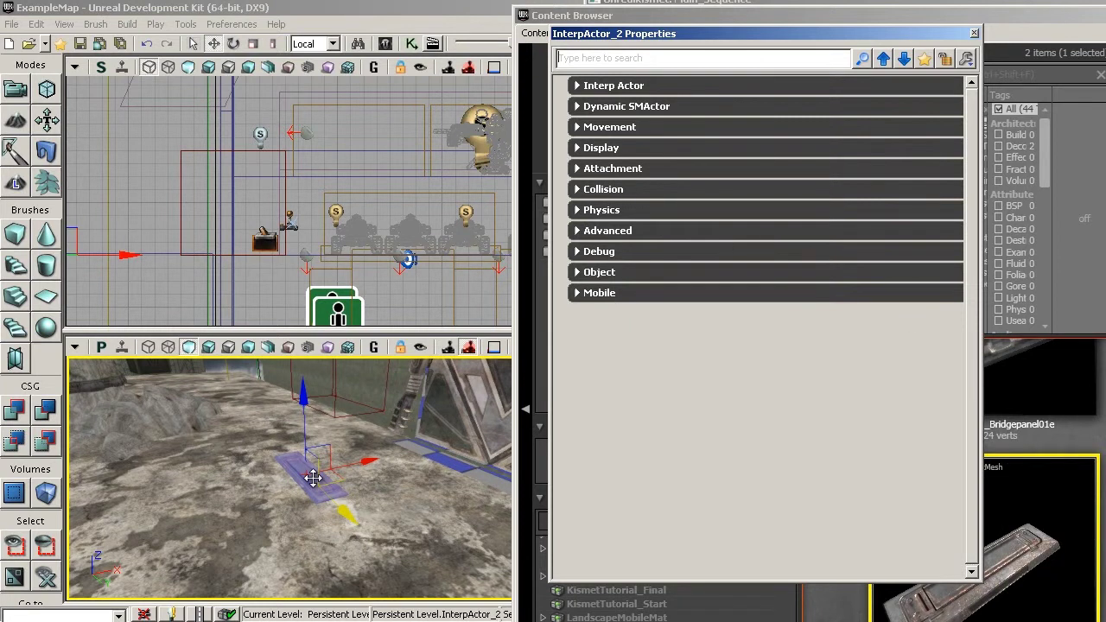
pyautogui.click(599, 190)
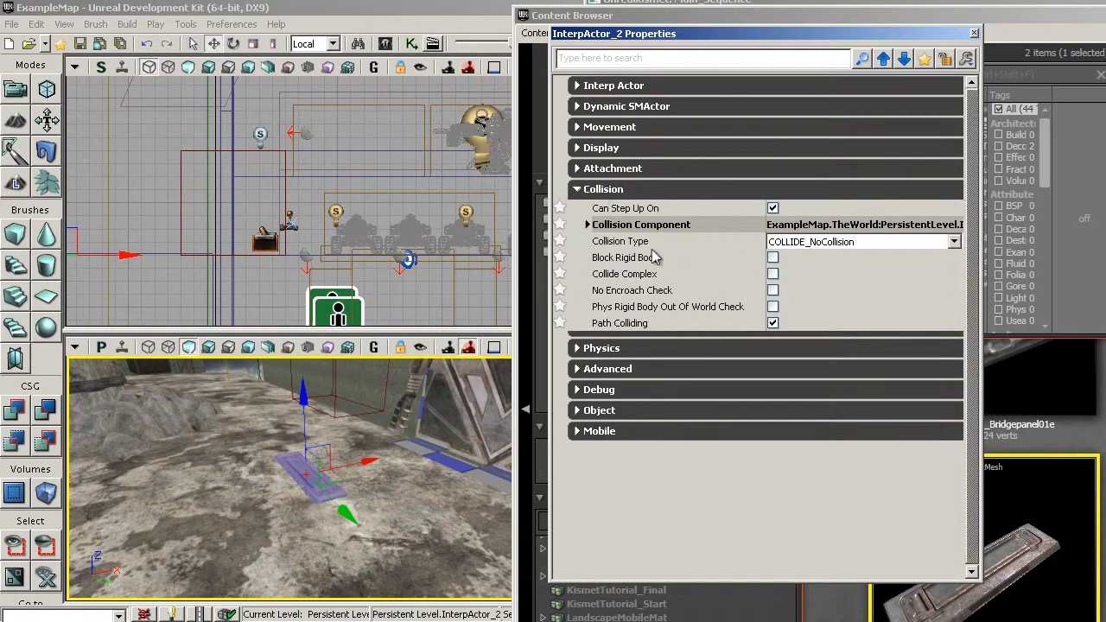
pyautogui.click(830, 247)
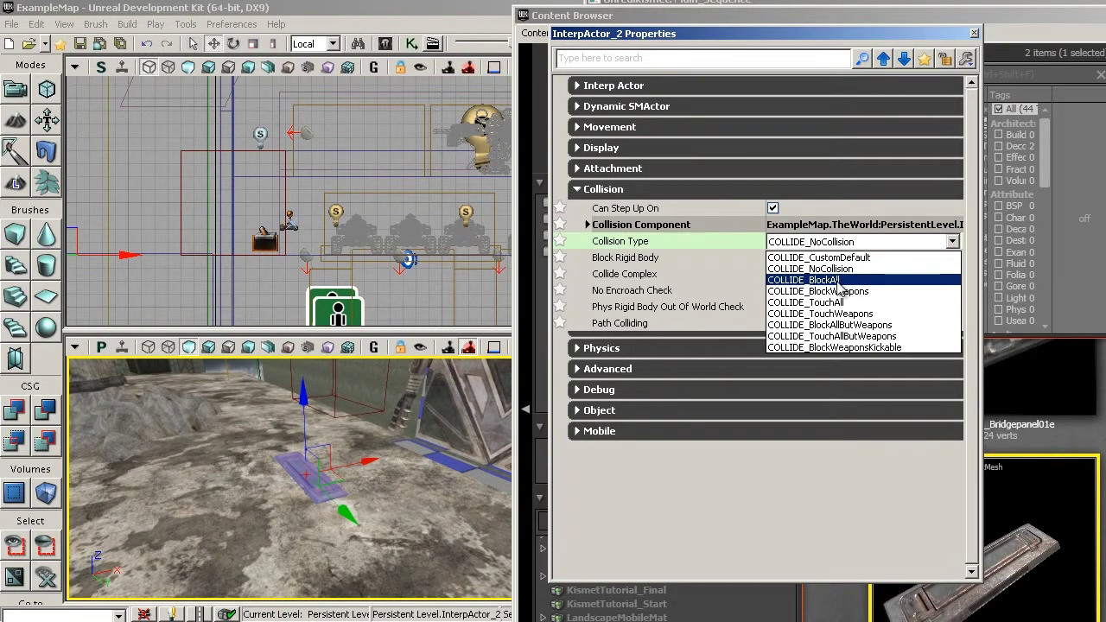
pyautogui.click(812, 280)
pyautogui.moveTo(432, 451); pyautogui.dragTo(499, 434, button='right')
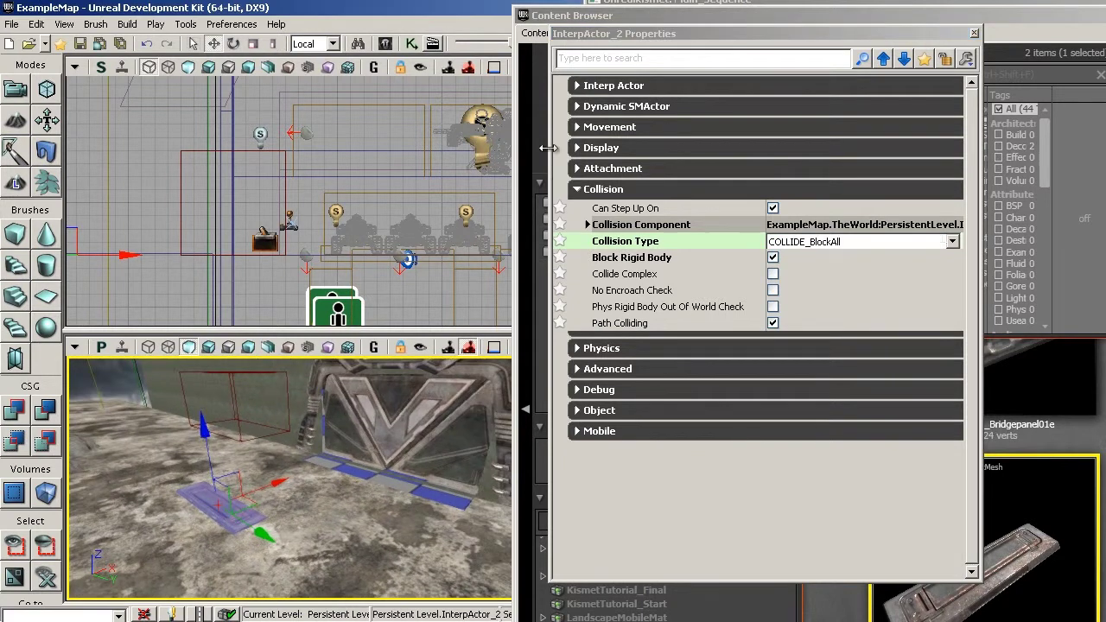
pyautogui.click(973, 33)
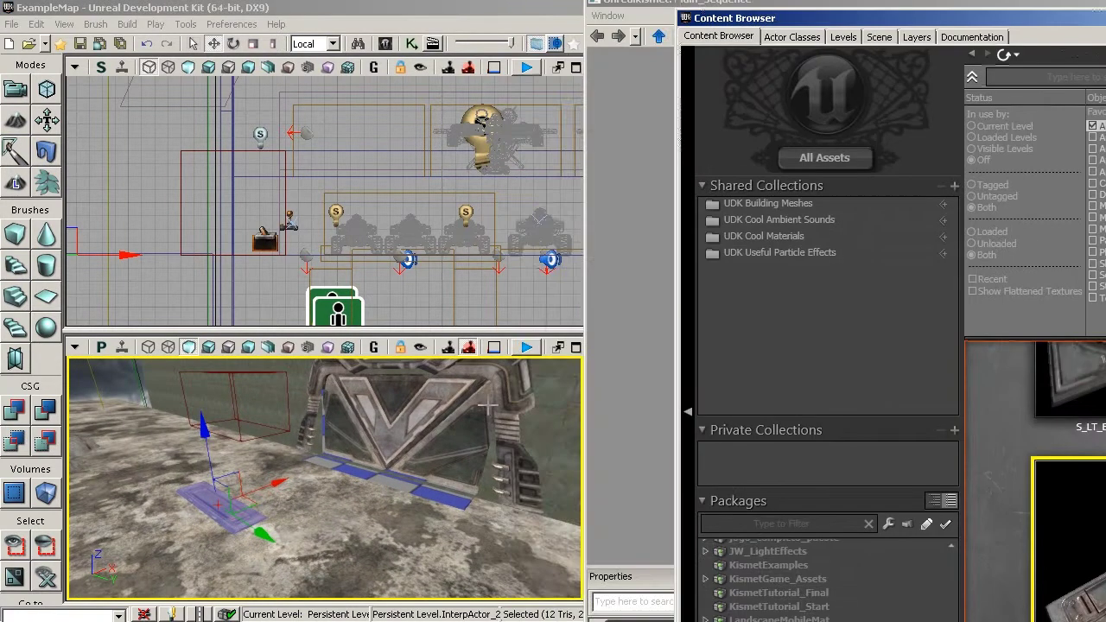
# Step: Play the level in the perspective viewport and walk on and off the bridge panel to test its movement
pyautogui.moveTo(501, 402); pyautogui.dragTo(489, 414)
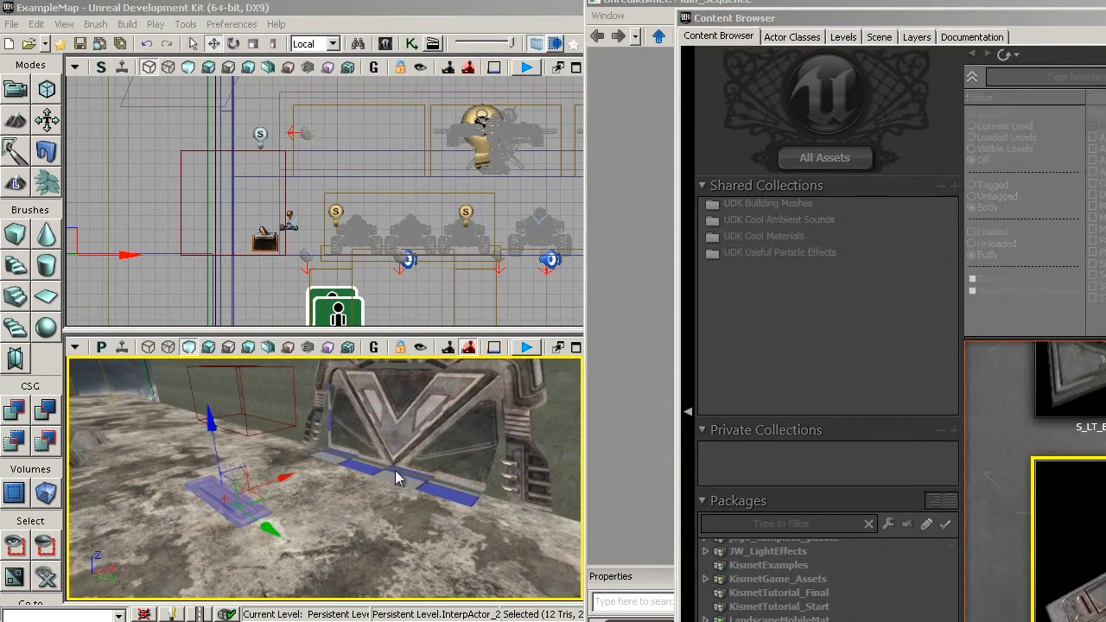
pyautogui.press('F8')
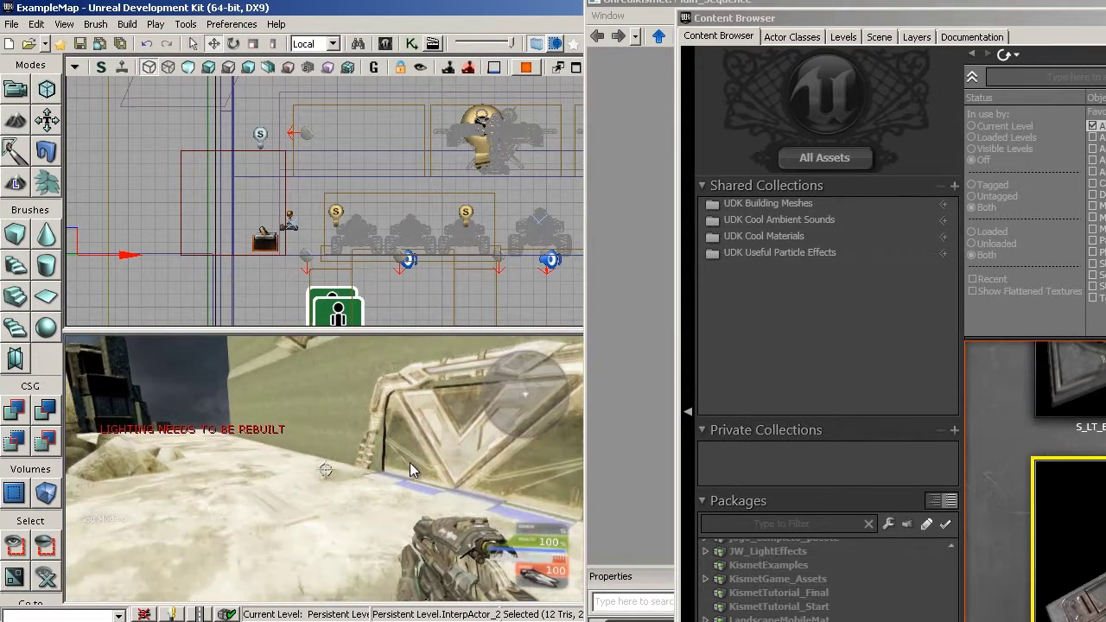
pyautogui.press('w')
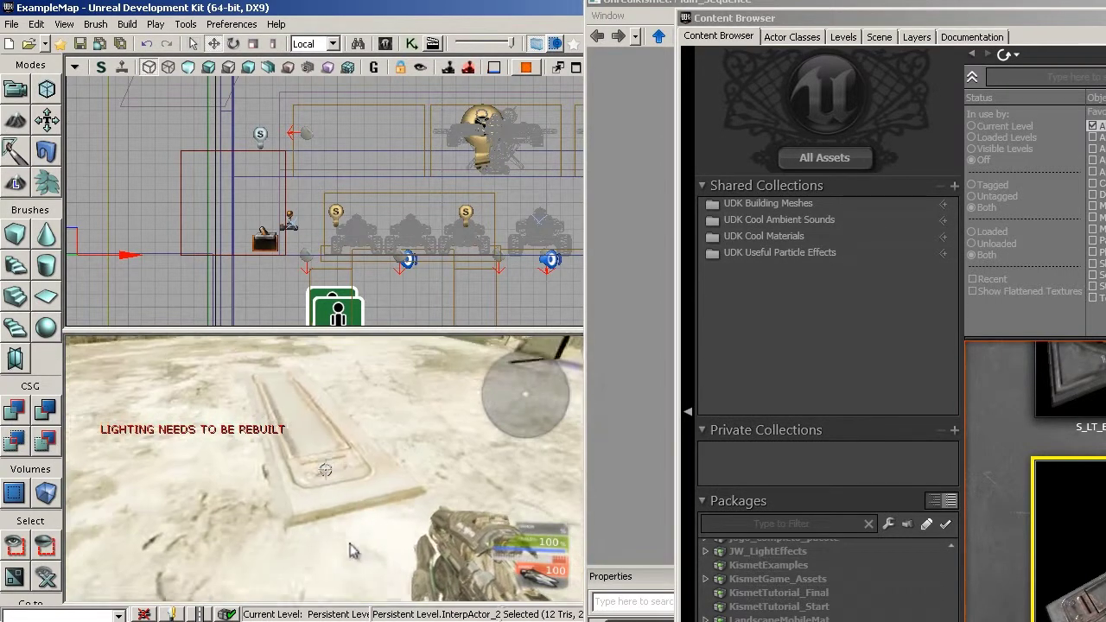
pyautogui.press('w')
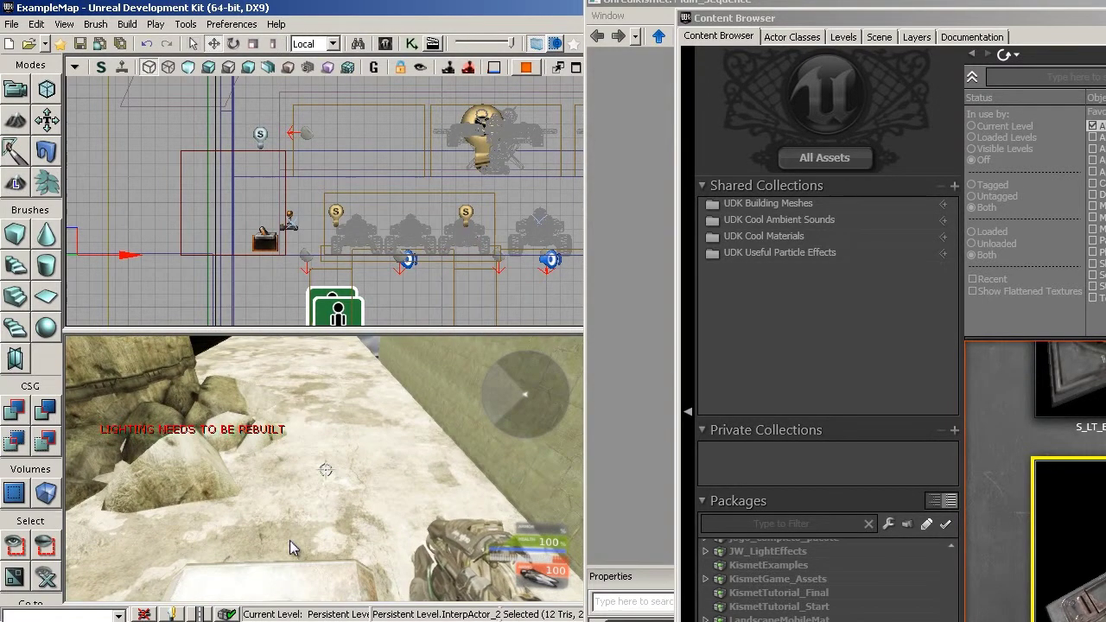
pyautogui.press('s')
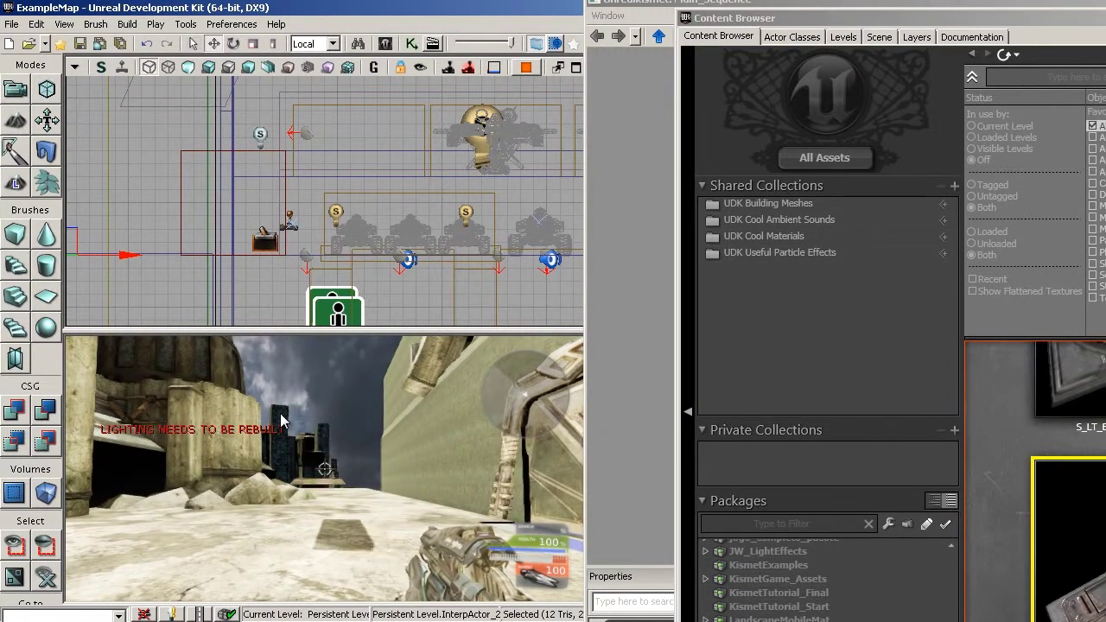
pyautogui.press('w')
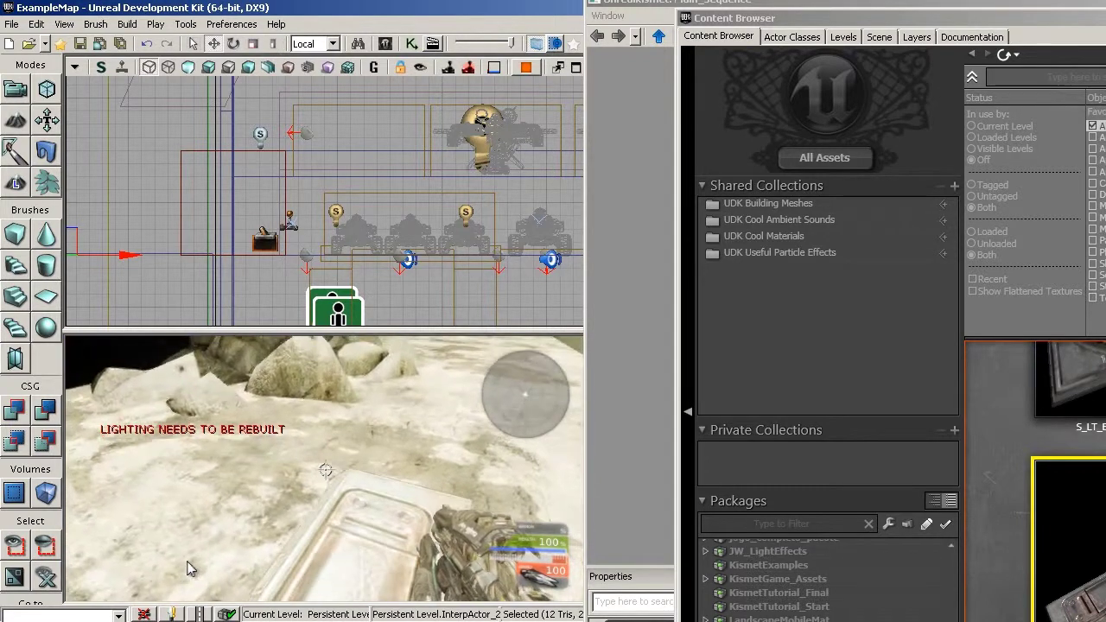
pyautogui.press('w')
pyautogui.press('s')
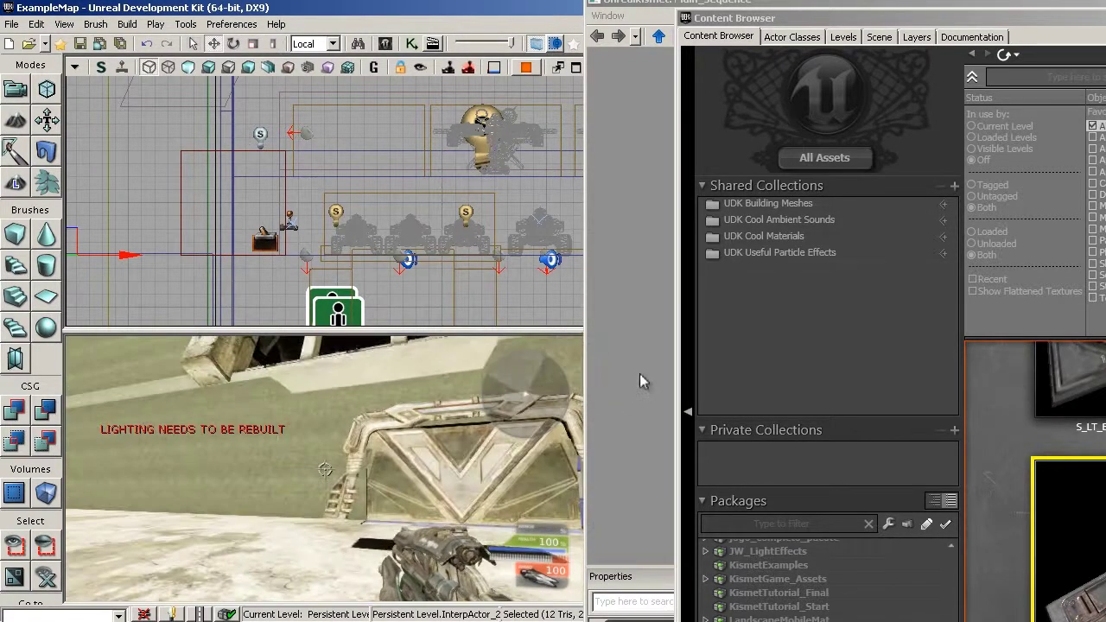